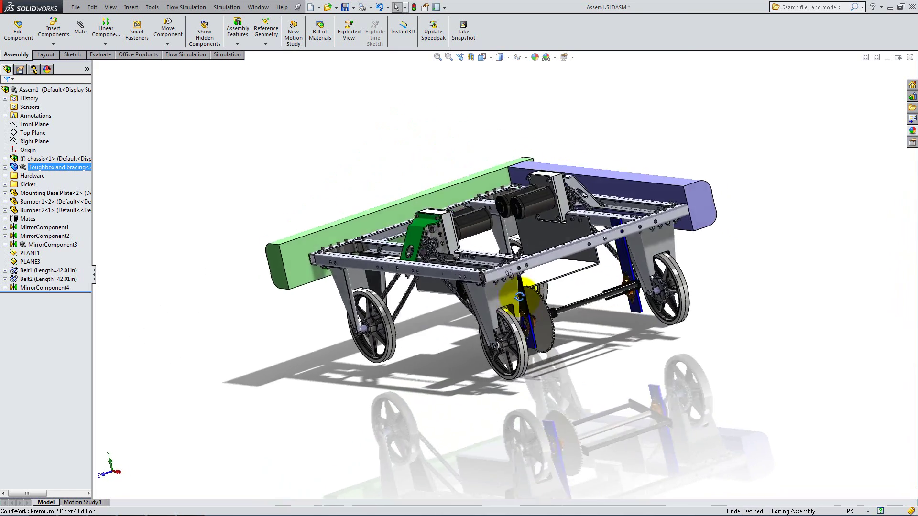
# Step: Orbit to a top-down view and zoom in on the blue mounting plate's bolt holes beside the sprocket
pyautogui.moveTo(403, 294); pyautogui.dragTo(389, 358, button='middle')
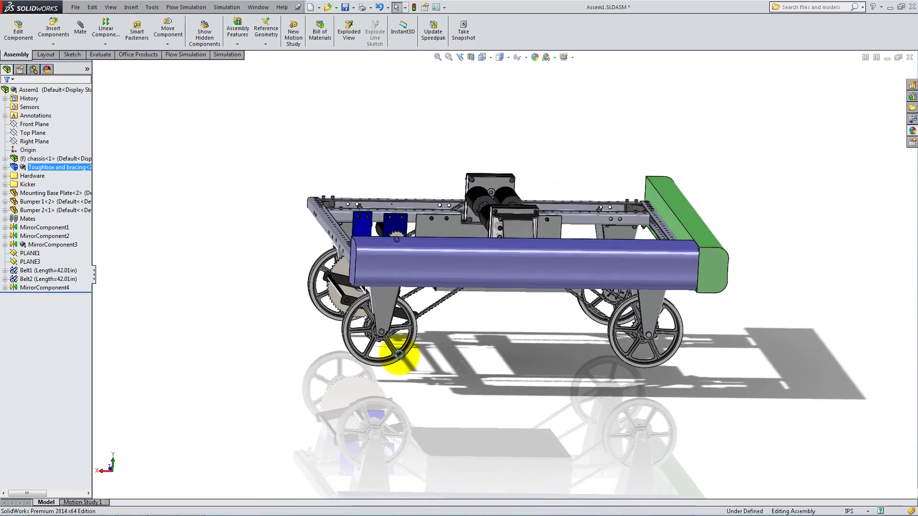
pyautogui.scroll(-5, 403, 245)
pyautogui.scroll(-5, 405, 225)
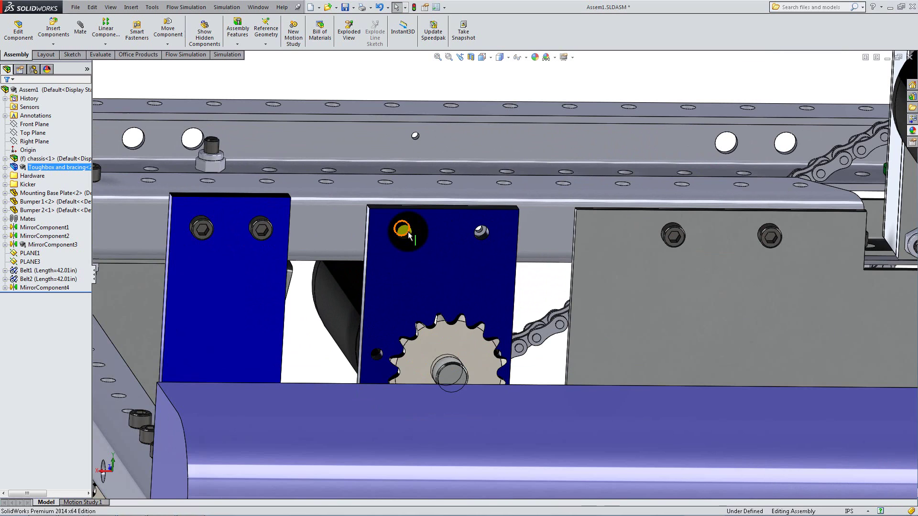
# Step: Sketch on the inner C-channel face and convert both 0.25 in upper hole edges into circles
pyautogui.rightClick(408, 235)
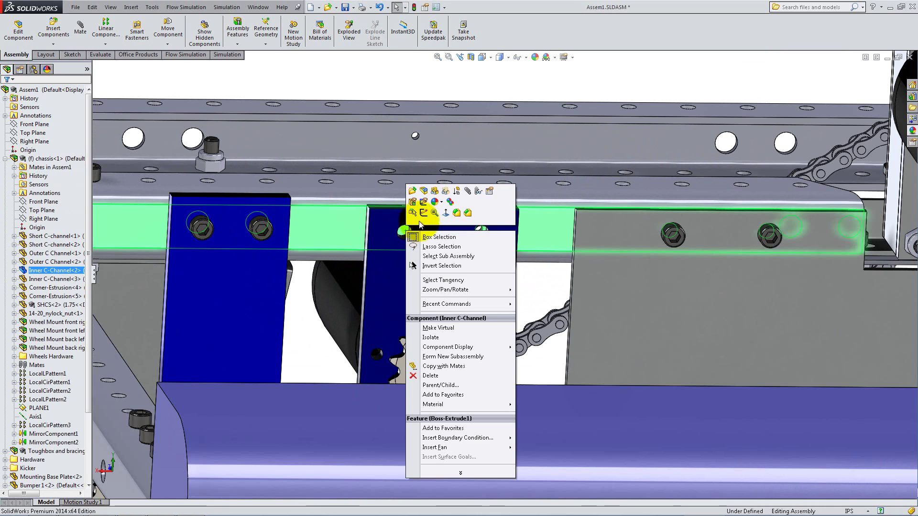
pyautogui.click(424, 214)
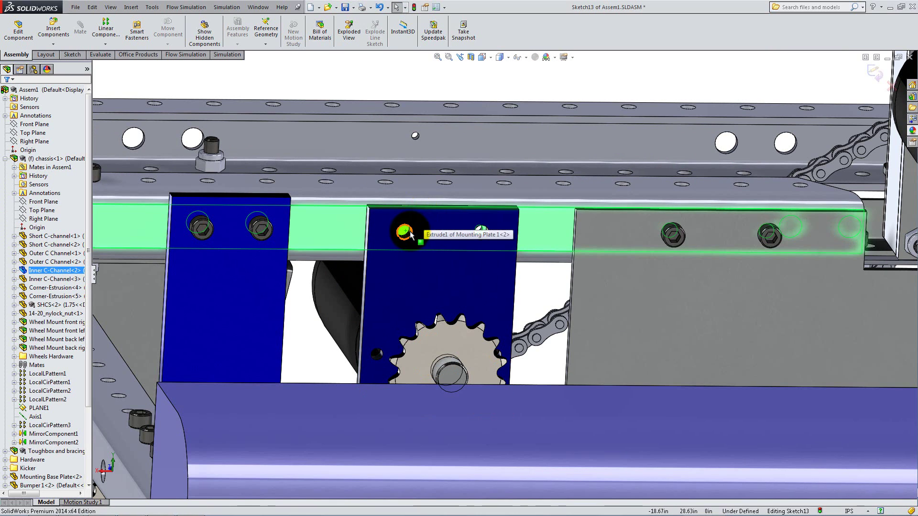
pyautogui.click(409, 232)
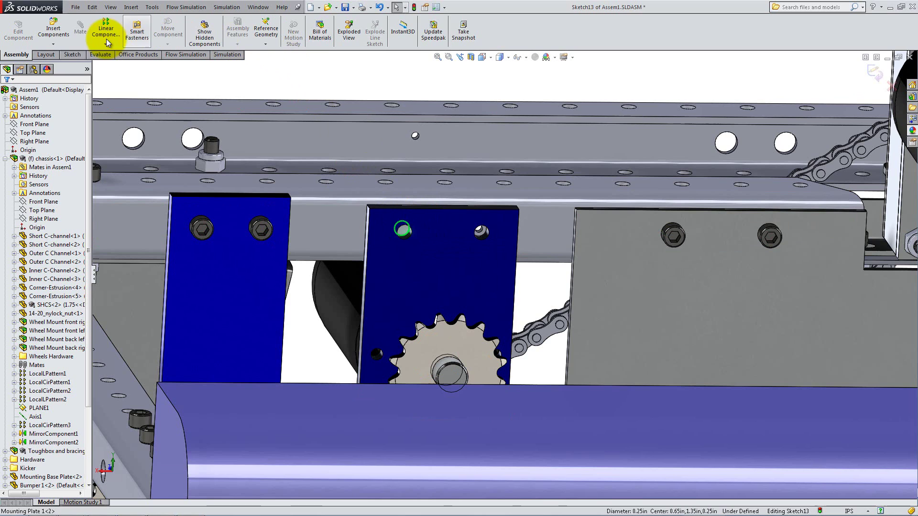
pyautogui.click(73, 54)
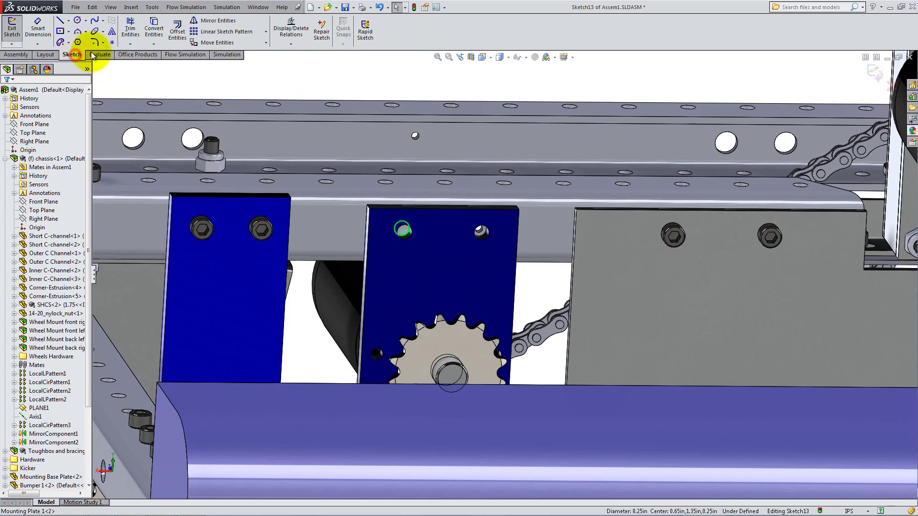
pyautogui.click(153, 28)
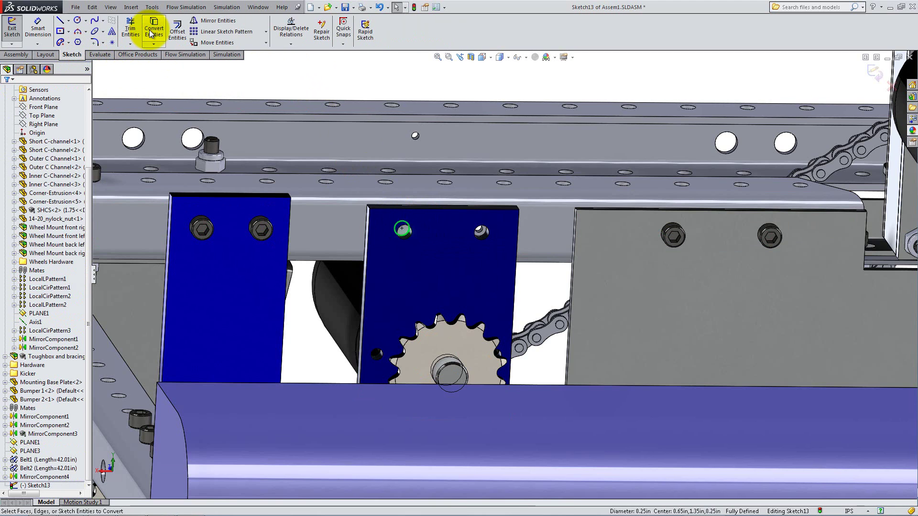
pyautogui.click(472, 232)
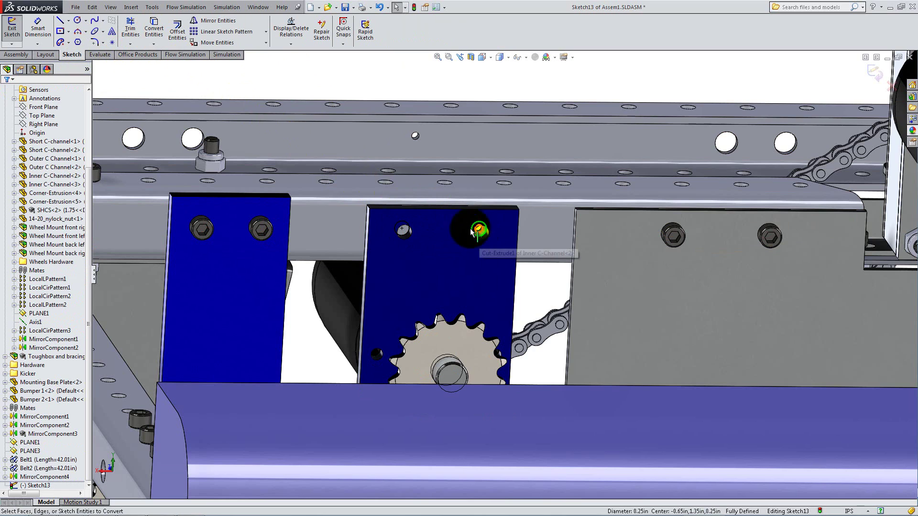
pyautogui.click(156, 30)
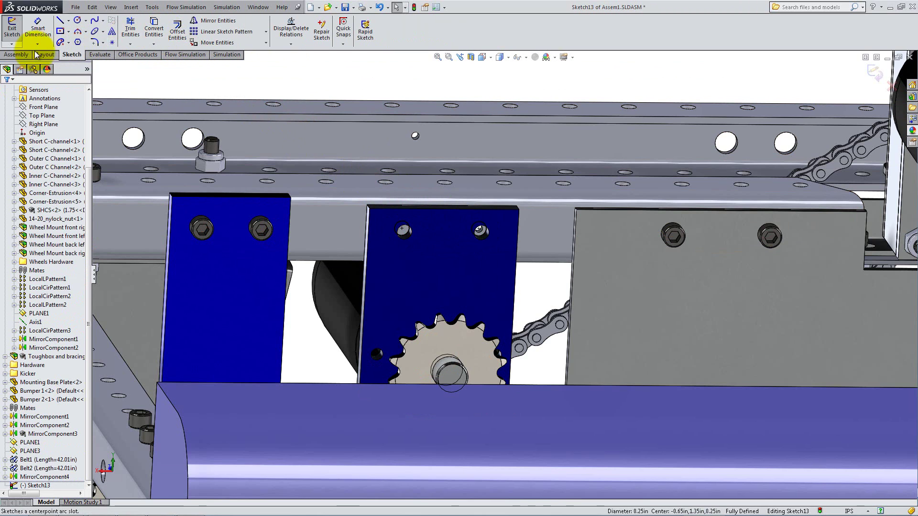
# Step: Create an assembly extruded cut, Through All - Both, scoped only to the chassis C-channel
pyautogui.click(25, 55)
pyautogui.click(234, 34)
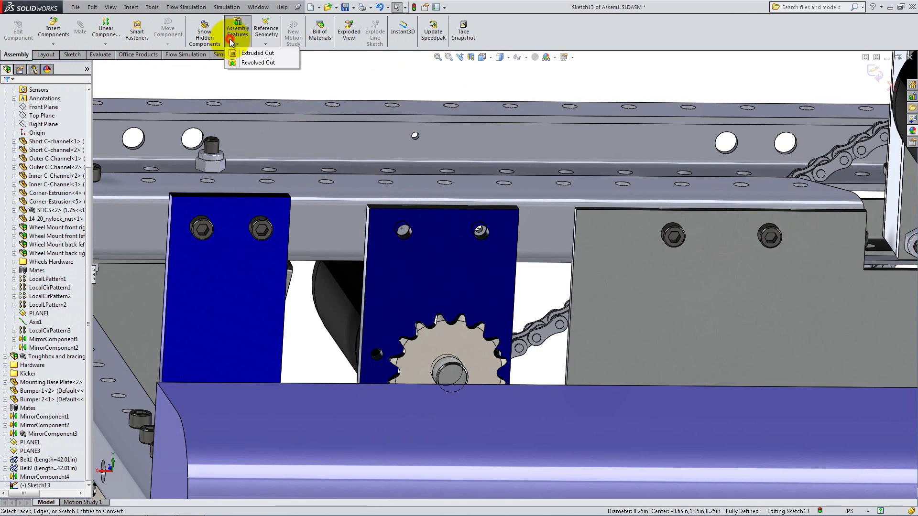
pyautogui.click(231, 50)
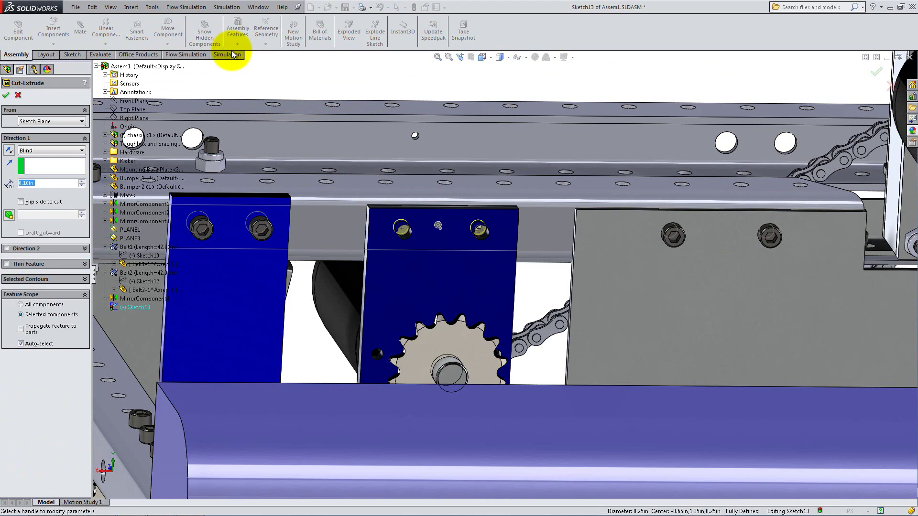
pyautogui.click(78, 149)
pyautogui.click(70, 165)
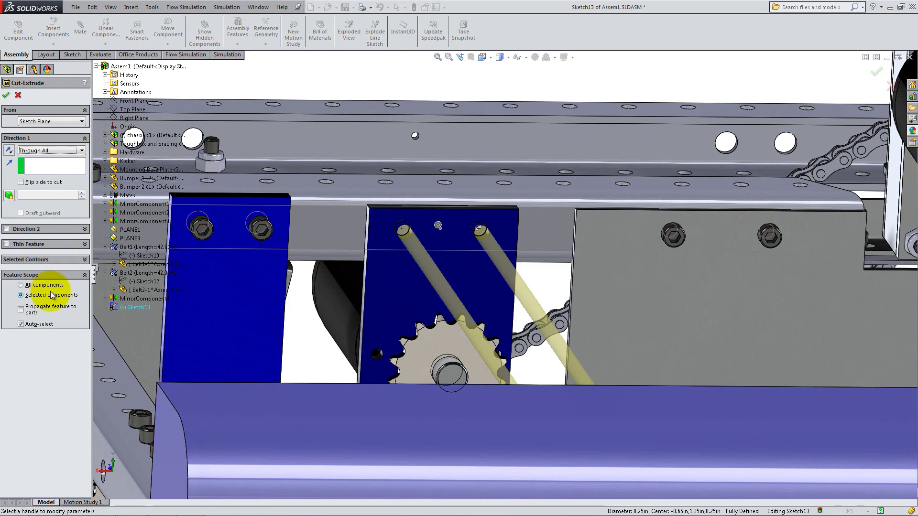
pyautogui.click(38, 326)
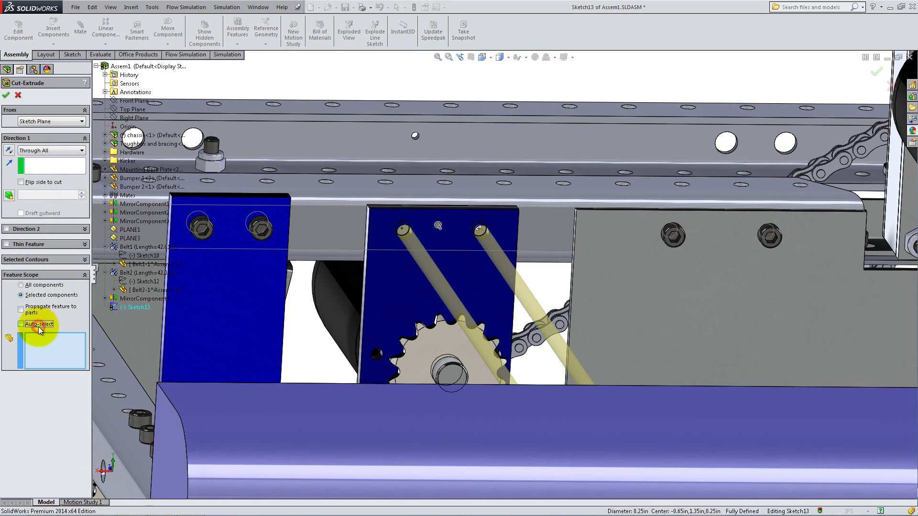
pyautogui.click(307, 227)
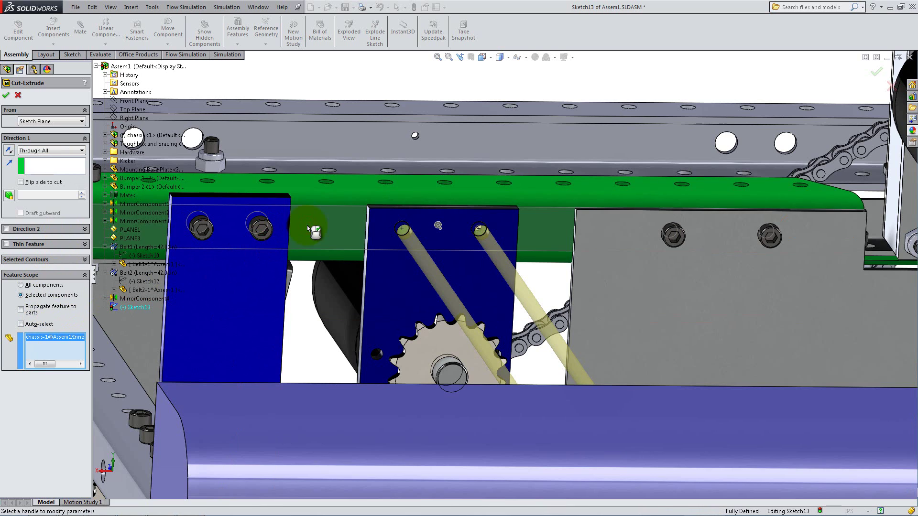
pyautogui.click(81, 150)
pyautogui.click(63, 171)
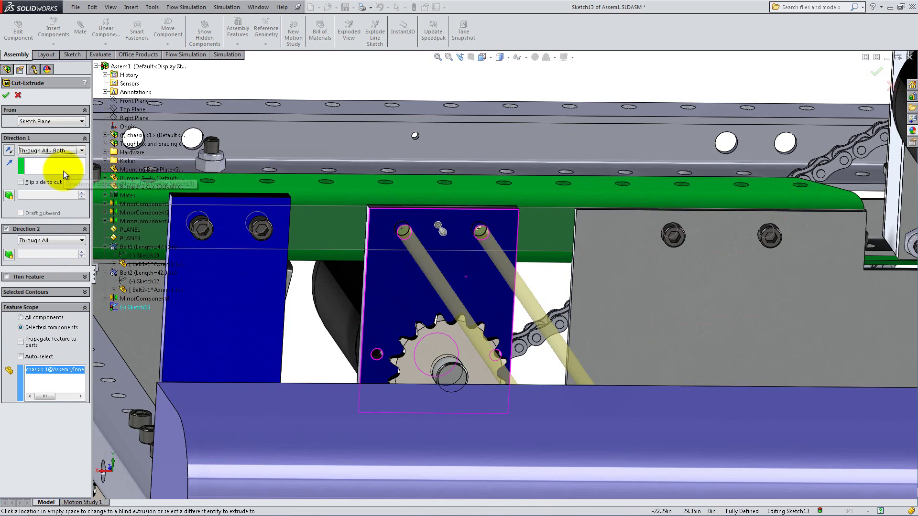
pyautogui.click(6, 95)
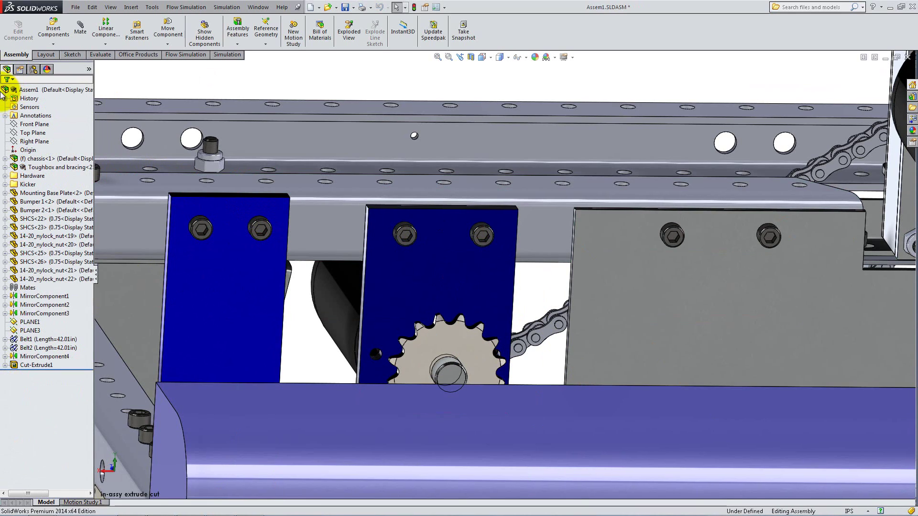
# Step: Zoom out and orbit to inspect the chassis underside, then return to a raised view
pyautogui.scroll(5, 270, 357)
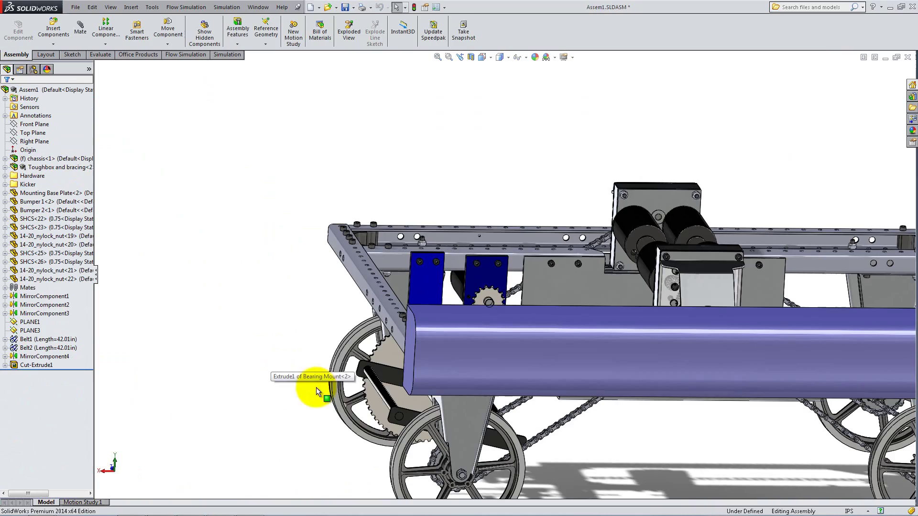
pyautogui.moveTo(345, 400); pyautogui.dragTo(462, 471, button='middle')
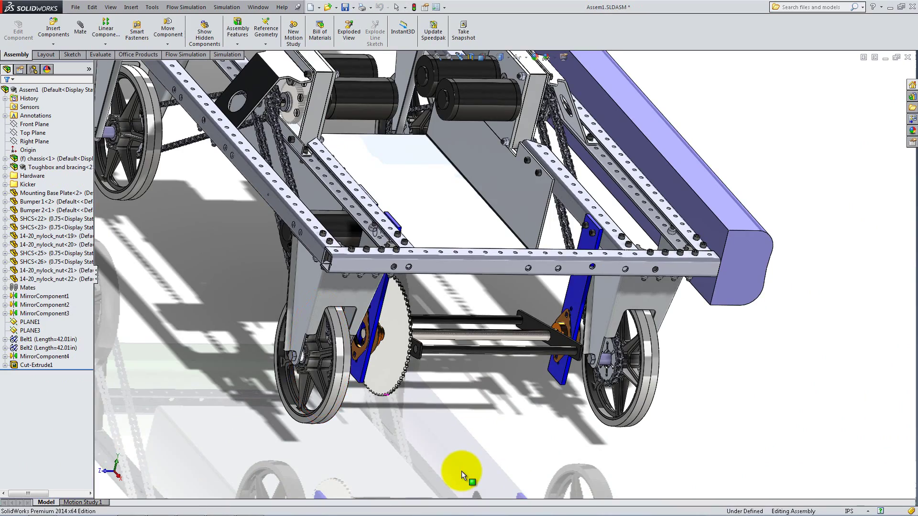
pyautogui.moveTo(461, 471); pyautogui.dragTo(478, 349, button='middle')
# Step: Isolate the Mounting Base Plate so all other components are hidden
pyautogui.rightClick(497, 281)
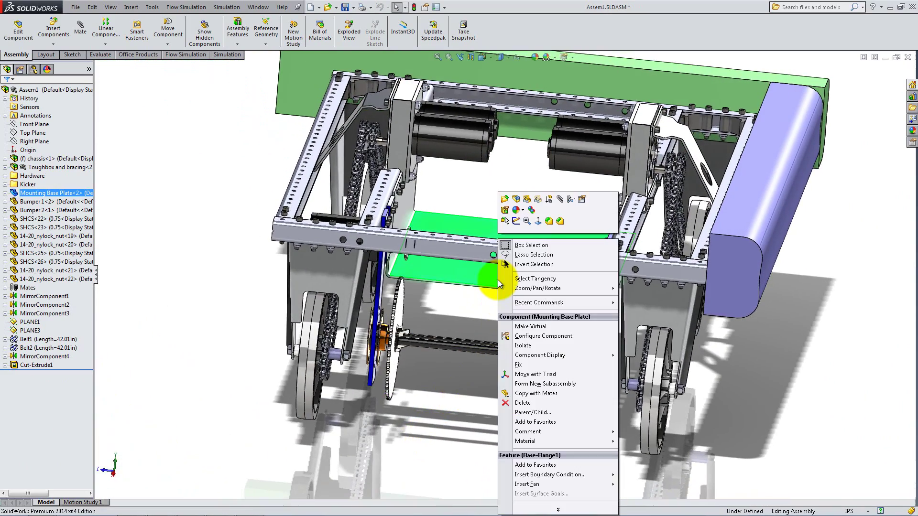
pyautogui.click(524, 344)
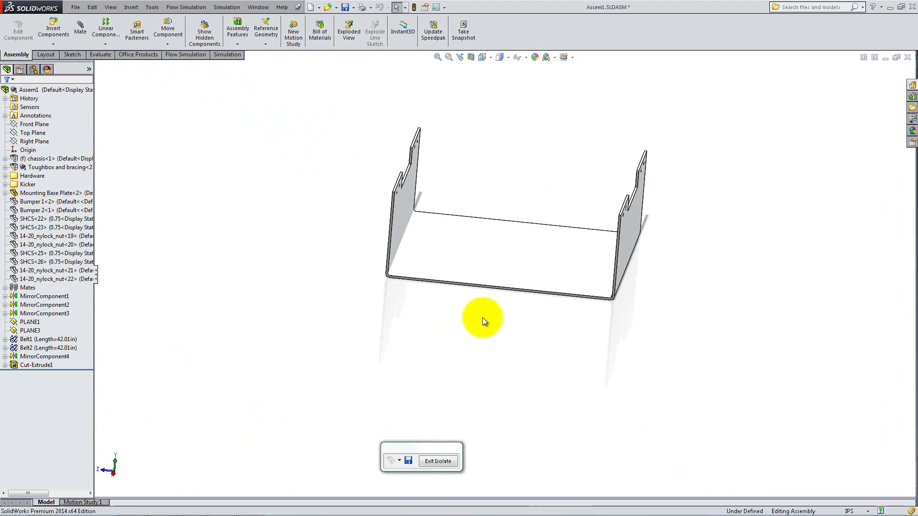
# Step: Insert the FRC Battery-12V part and place it beside the Mounting Base Plate
pyautogui.click(63, 30)
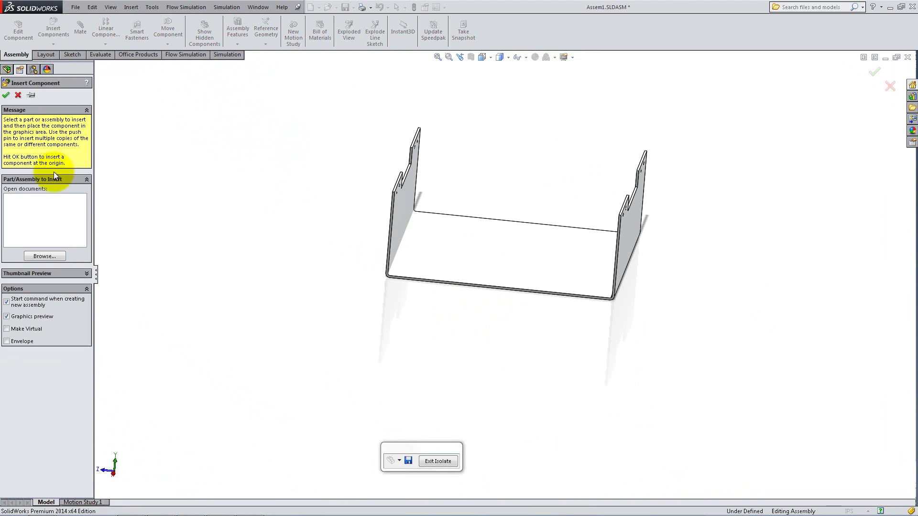
pyautogui.click(44, 256)
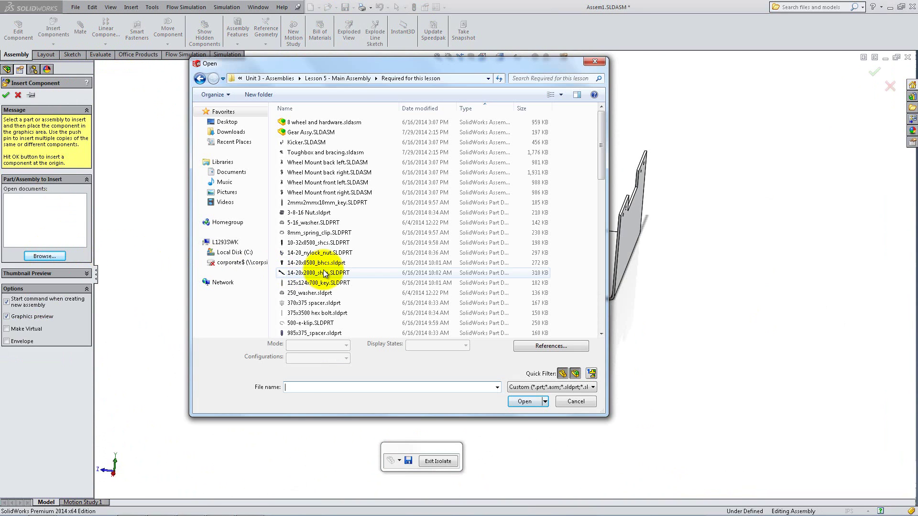
pyautogui.click(323, 272)
pyautogui.scroll(-5, 323, 269)
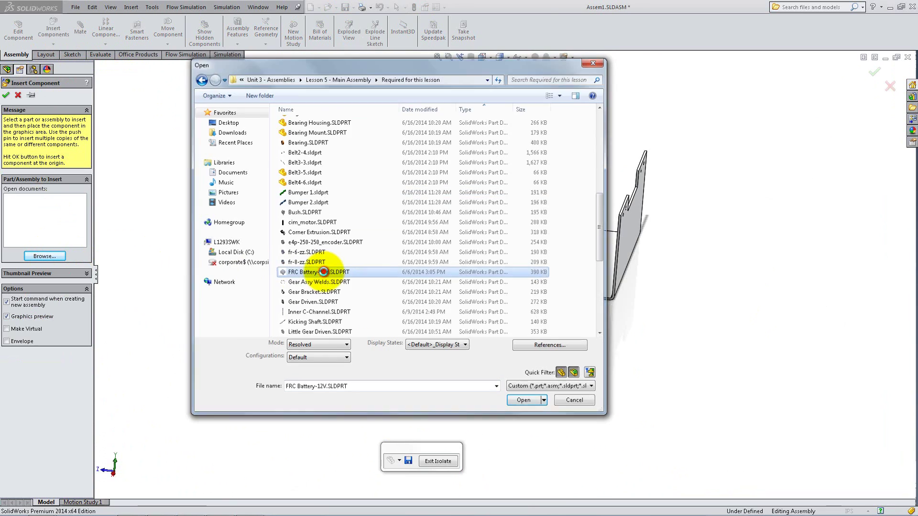
pyautogui.doubleClick(323, 272)
pyautogui.click(324, 272)
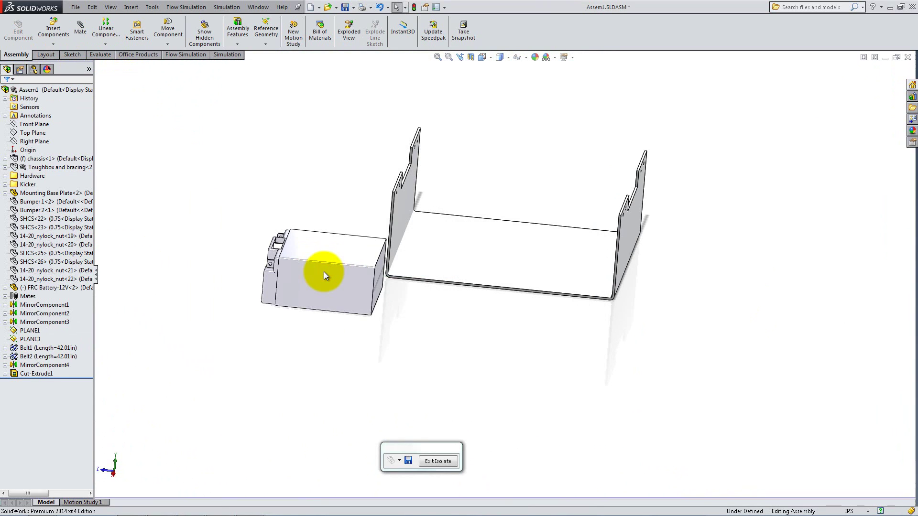
# Step: Mate the battery's end face coincident with the mounting base face
pyautogui.click(80, 29)
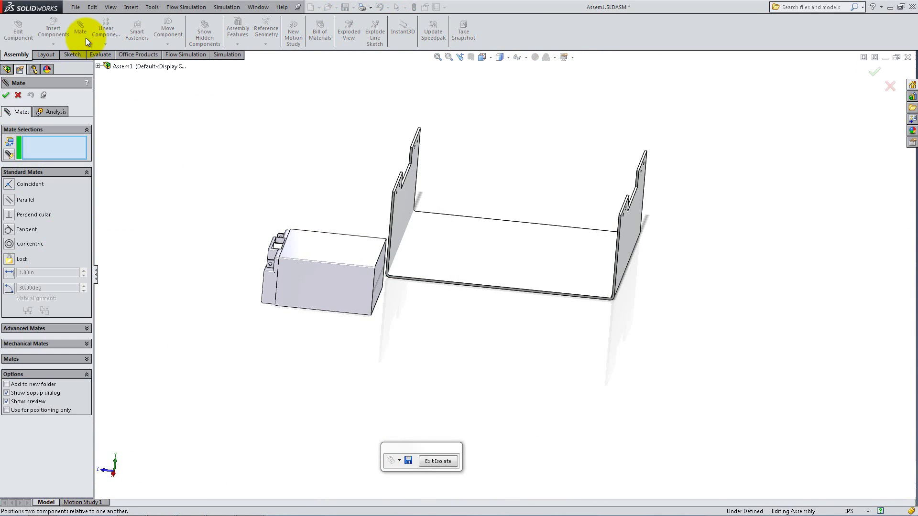
pyautogui.click(380, 274)
pyautogui.scroll(-2, 425, 301)
pyautogui.scroll(-3, 471, 280)
pyautogui.click(478, 266)
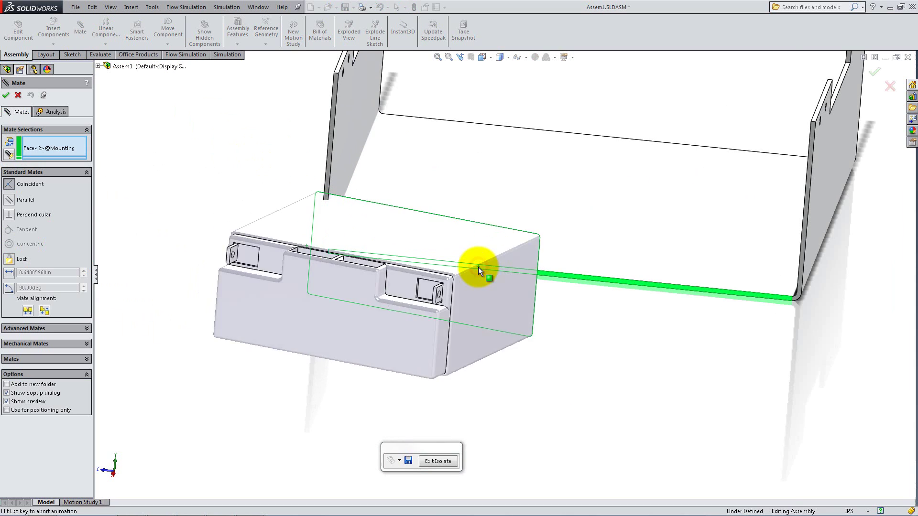
pyautogui.click(586, 255)
# Step: Add a coincident mate between a battery face and the bracket's side plate
pyautogui.click(301, 228)
pyautogui.moveTo(301, 228); pyautogui.dragTo(813, 205, button='middle')
pyautogui.click(814, 201)
pyautogui.click(904, 190)
# Step: Add a third coincident mate between the base and the battery, then close Mate
pyautogui.click(557, 217)
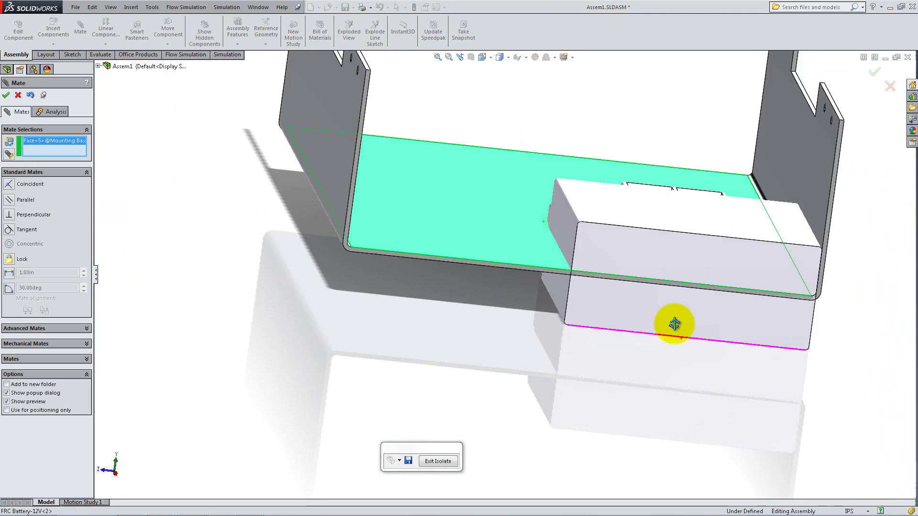
pyautogui.moveTo(673, 322); pyautogui.dragTo(667, 358, button='middle')
pyautogui.click(669, 356)
pyautogui.click(776, 374)
pyautogui.moveTo(774, 365); pyautogui.dragTo(703, 345, button='middle')
pyautogui.click(7, 95)
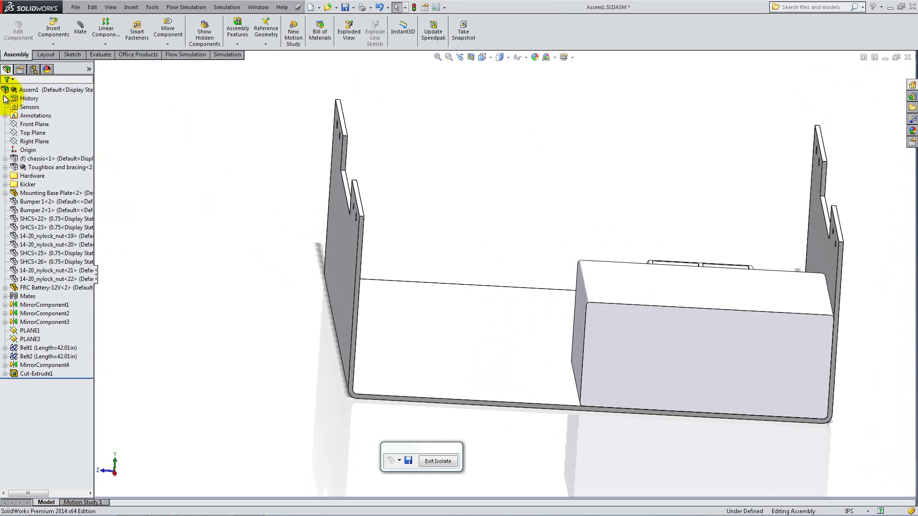
# Step: Create a new in-context part, Part2, with Sketch1 on the battery's front face
pyautogui.click(54, 45)
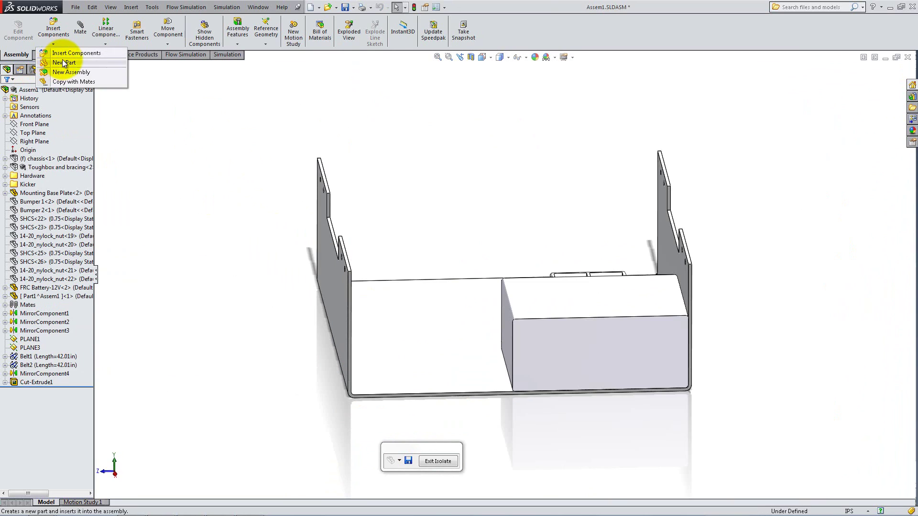
pyautogui.click(64, 62)
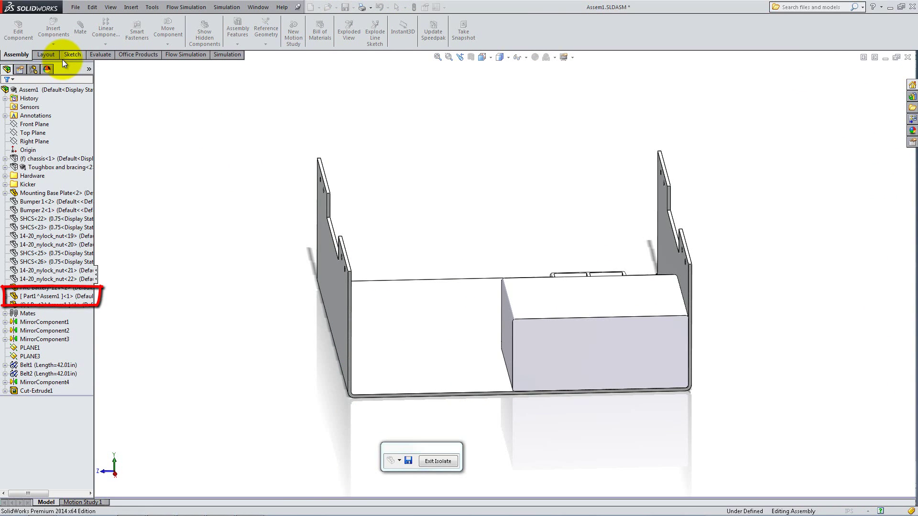
pyautogui.click(557, 347)
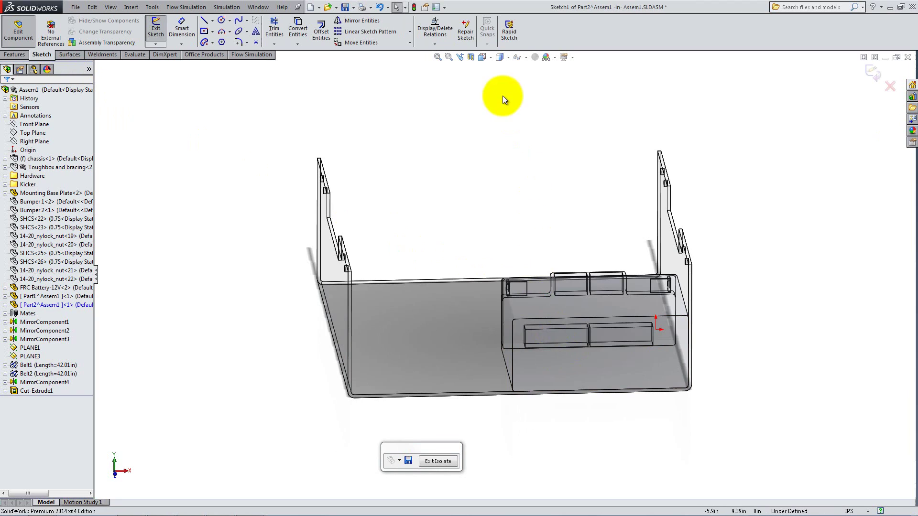
# Step: In Right view, draw a line profile up the battery's left side, across its top, and up the side plate
pyautogui.click(483, 58)
pyautogui.click(504, 91)
pyautogui.click(211, 21)
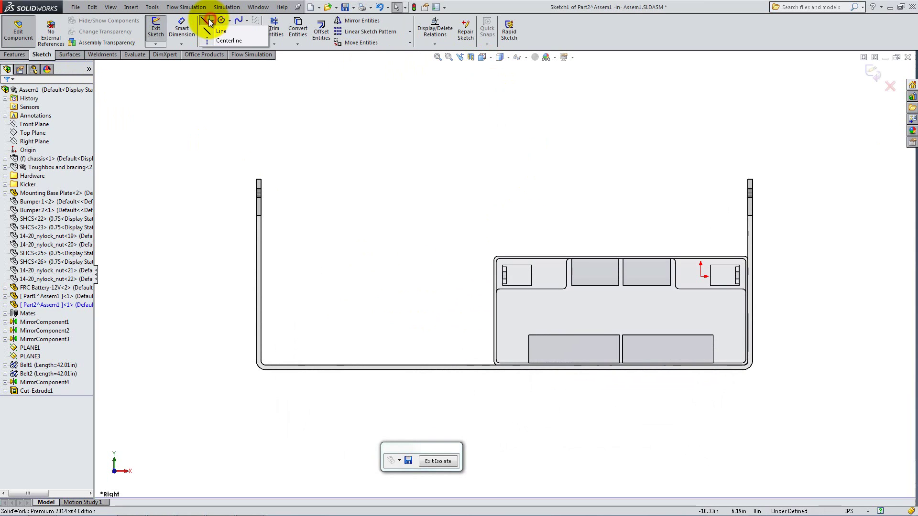
pyautogui.click(220, 31)
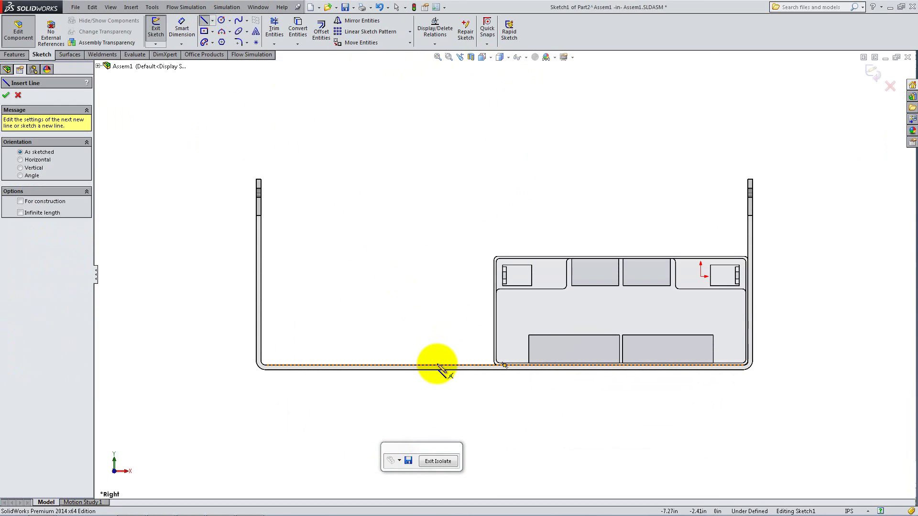
pyautogui.click(486, 365)
pyautogui.click(486, 244)
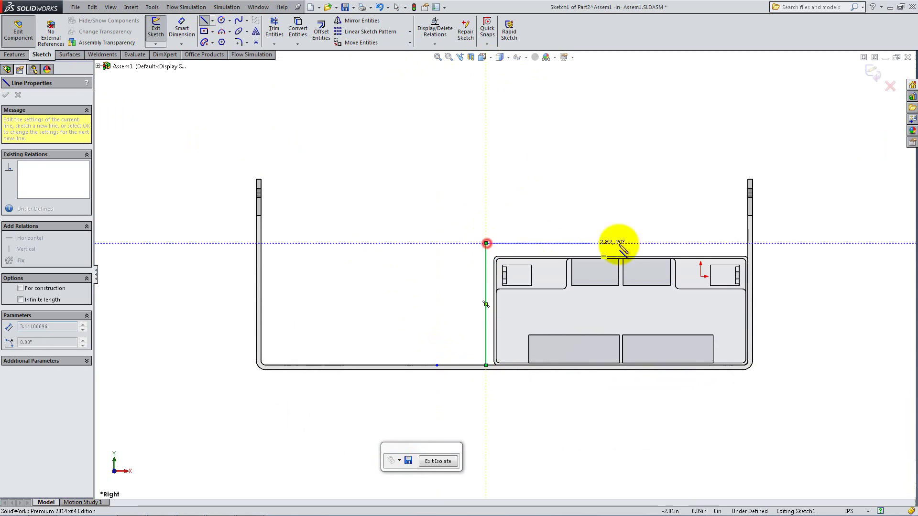
pyautogui.click(748, 243)
pyautogui.click(748, 205)
pyautogui.rightClick(727, 199)
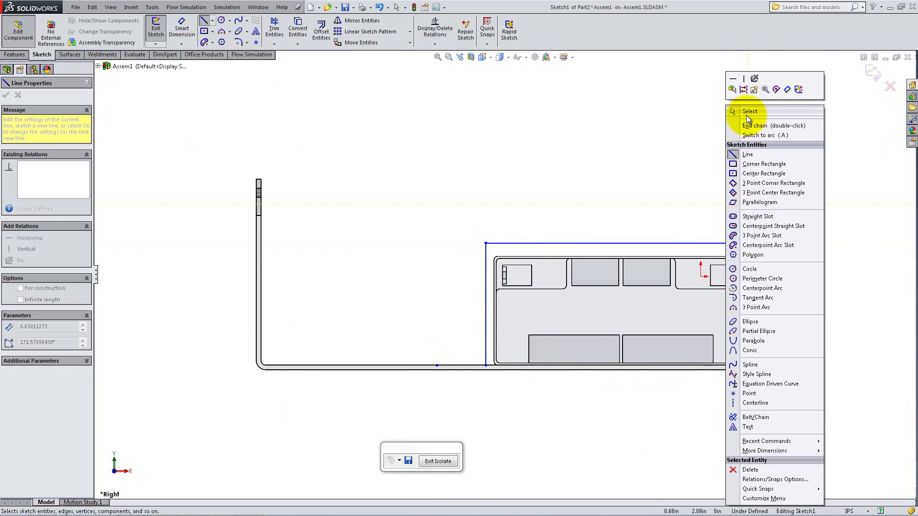
pyautogui.click(723, 125)
# Step: Make the horizontal and vertical sketch lines collinear with the battery's top and left edges
pyautogui.click(582, 242)
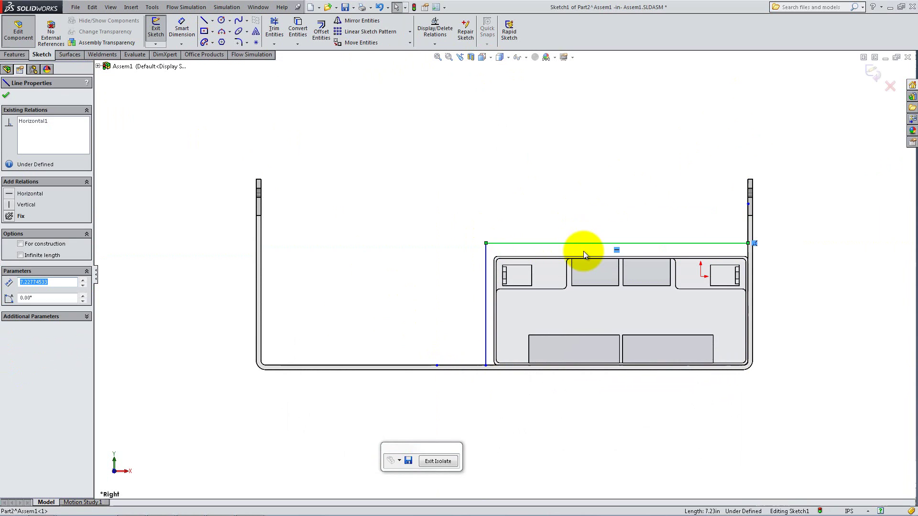
pyautogui.keyDown('ctrl'); pyautogui.click(585, 258); pyautogui.keyUp('ctrl')
pyautogui.click(610, 216)
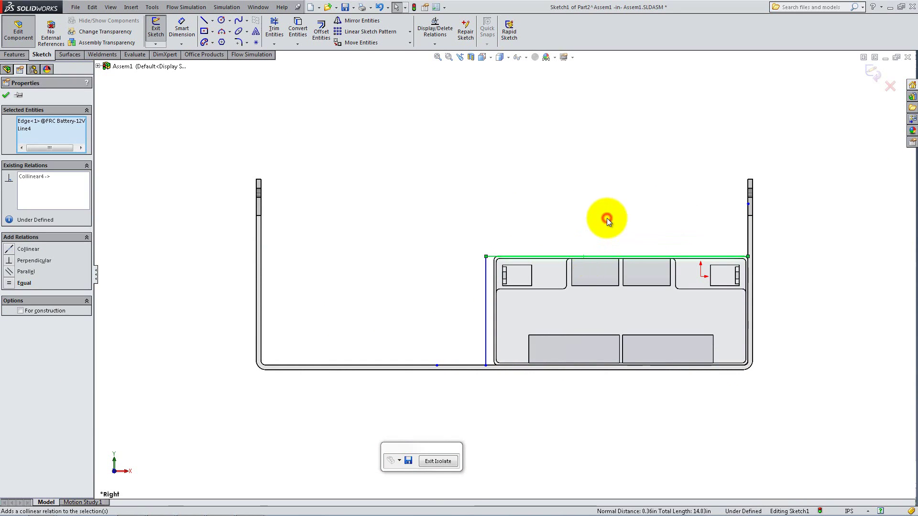
pyautogui.click(487, 289)
pyautogui.keyDown('ctrl'); pyautogui.click(495, 292); pyautogui.keyUp('ctrl')
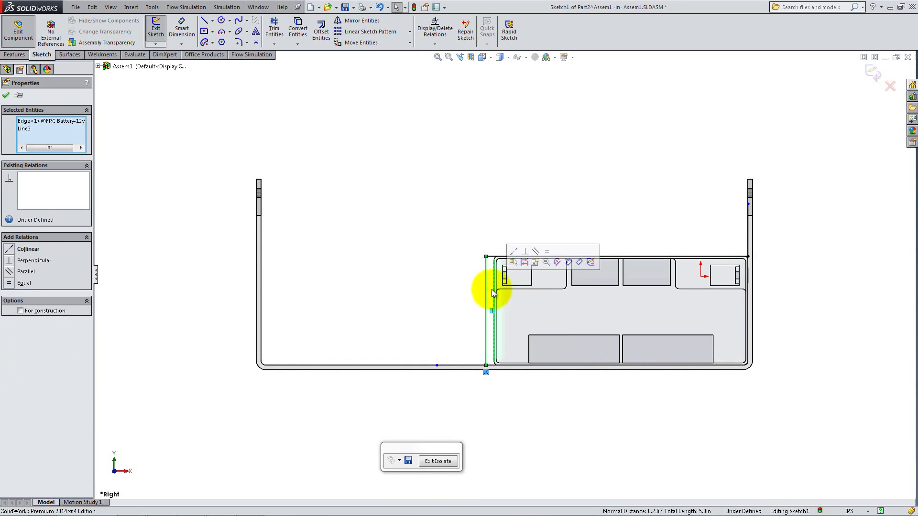
pyautogui.click(513, 248)
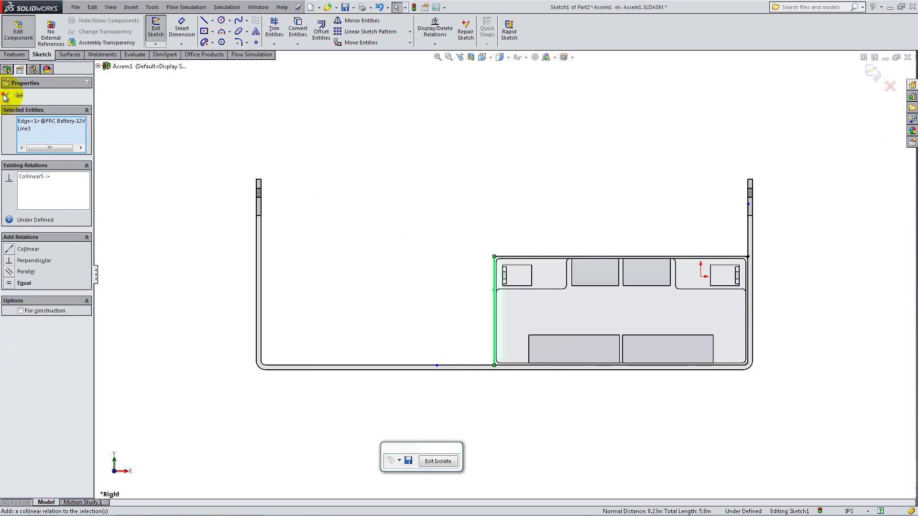
# Step: Dimension the bottom line and right vertical line at 1.00 in each
pyautogui.click(5, 96)
pyautogui.click(182, 29)
pyautogui.click(464, 365)
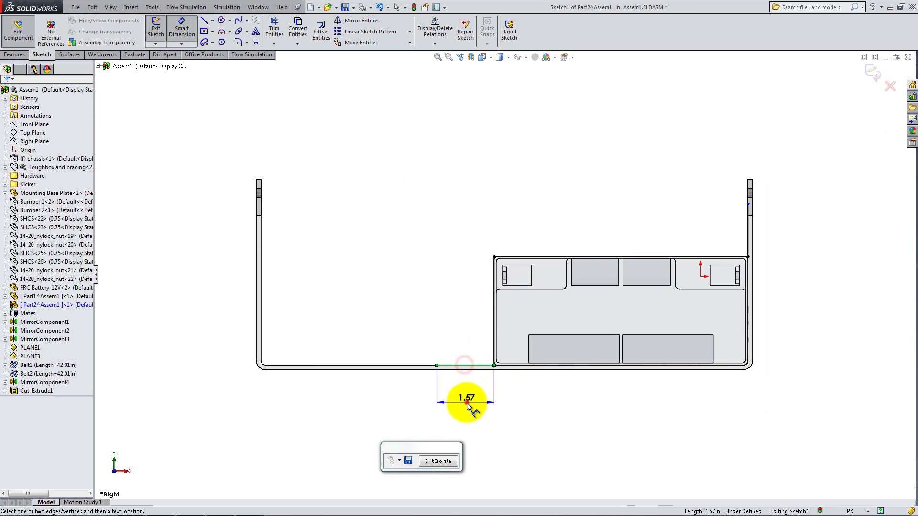
pyautogui.click(471, 404)
pyautogui.write('1')
pyautogui.press('Return')
pyautogui.click(749, 236)
pyautogui.click(779, 233)
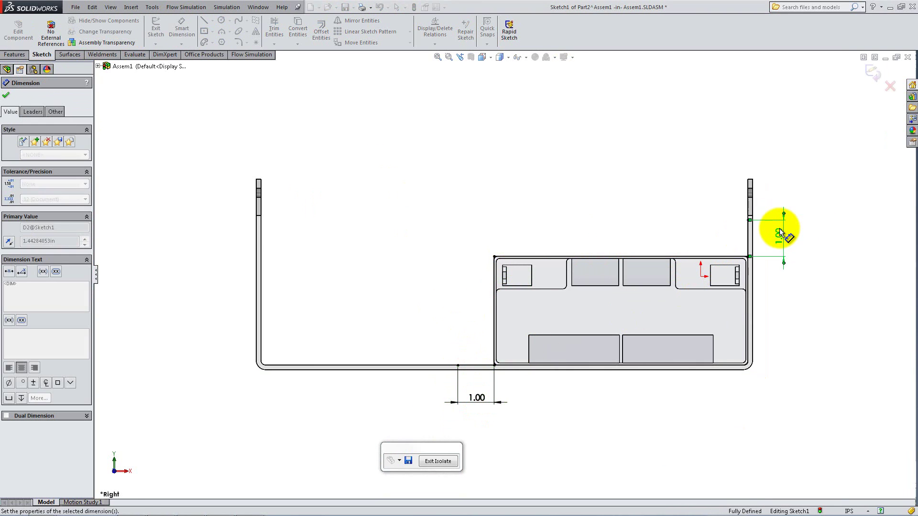
pyautogui.click(6, 95)
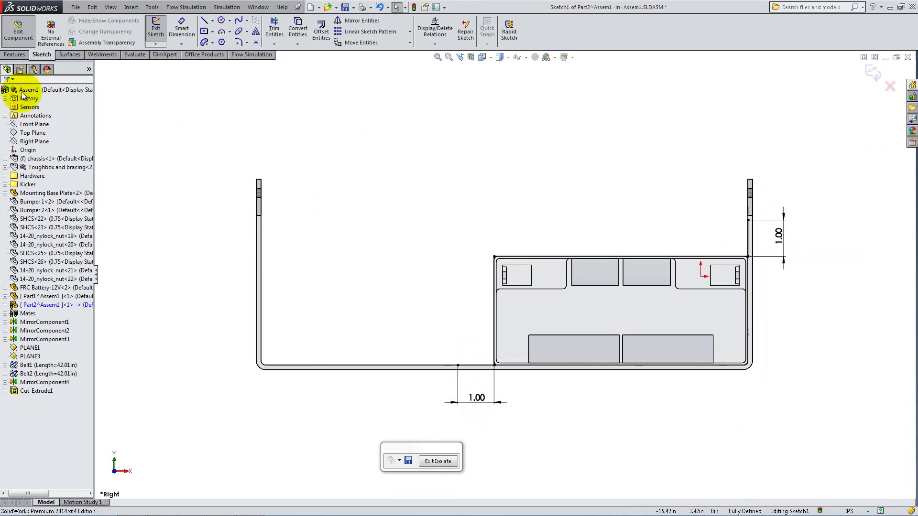
# Step: Round three sketch corners with 0.10 in sketch fillets
pyautogui.click(238, 43)
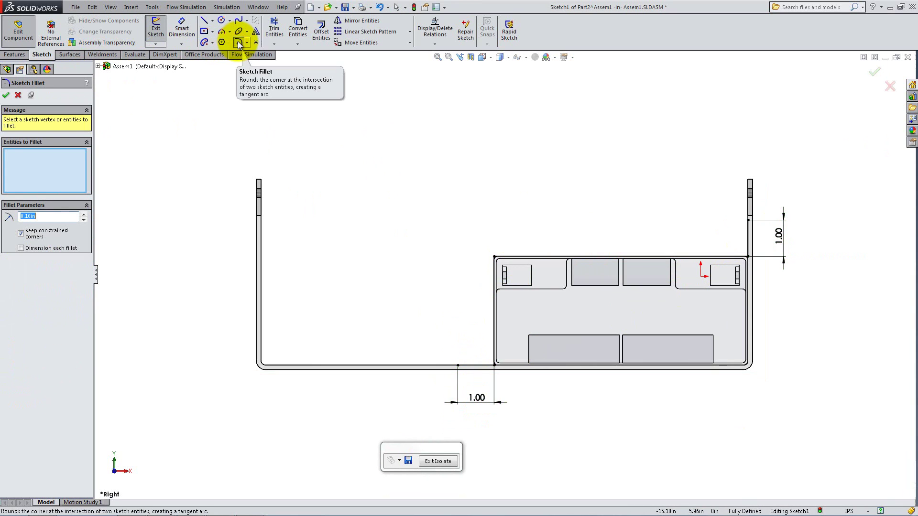
pyautogui.click(494, 366)
pyautogui.click(495, 257)
pyautogui.click(748, 256)
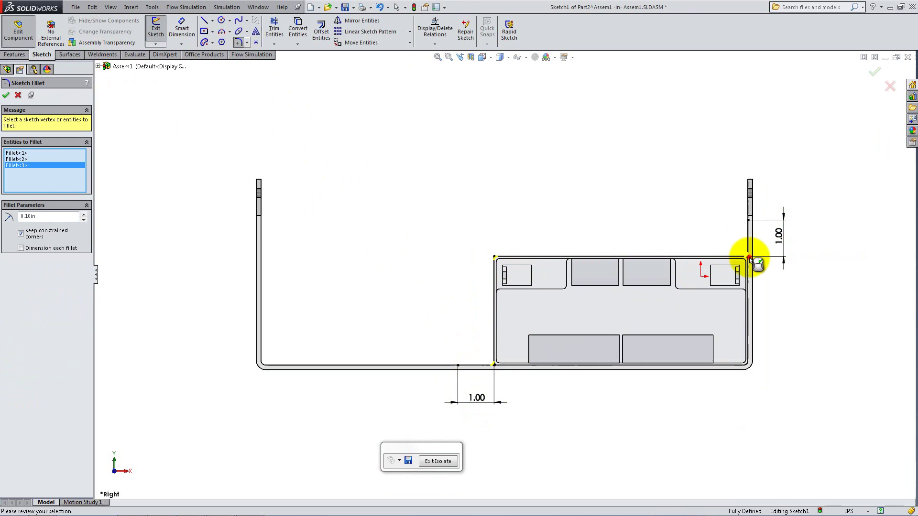
pyautogui.click(6, 95)
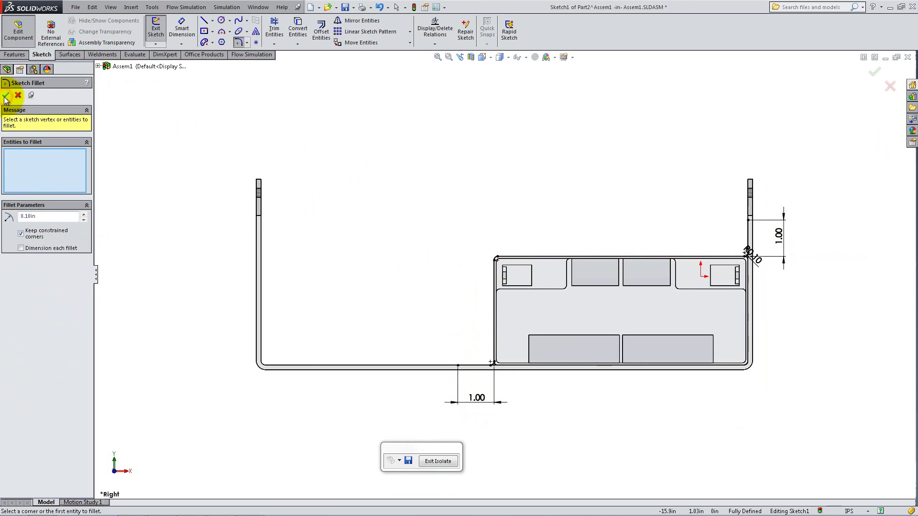
# Step: Offset the Sketch1 outline chain by 0.10 with Reverse ticked, wrapping around the battery
pyautogui.click(316, 33)
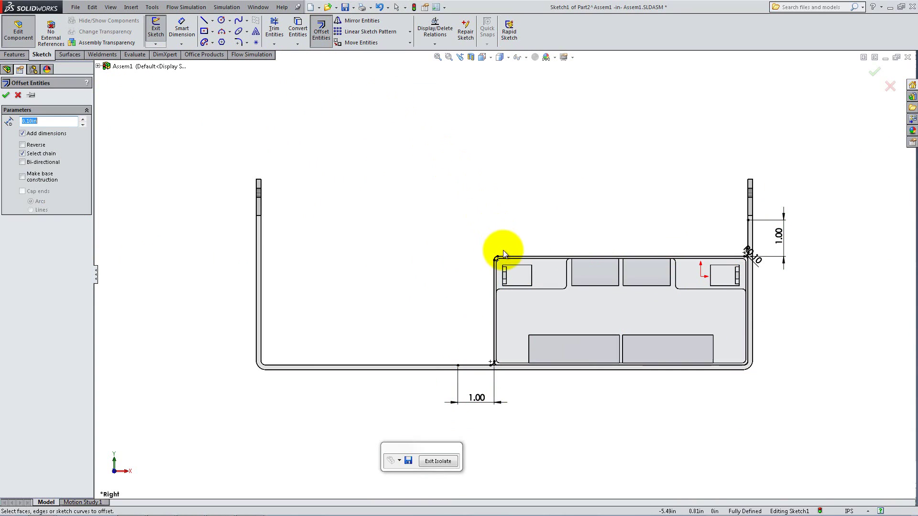
pyautogui.click(504, 256)
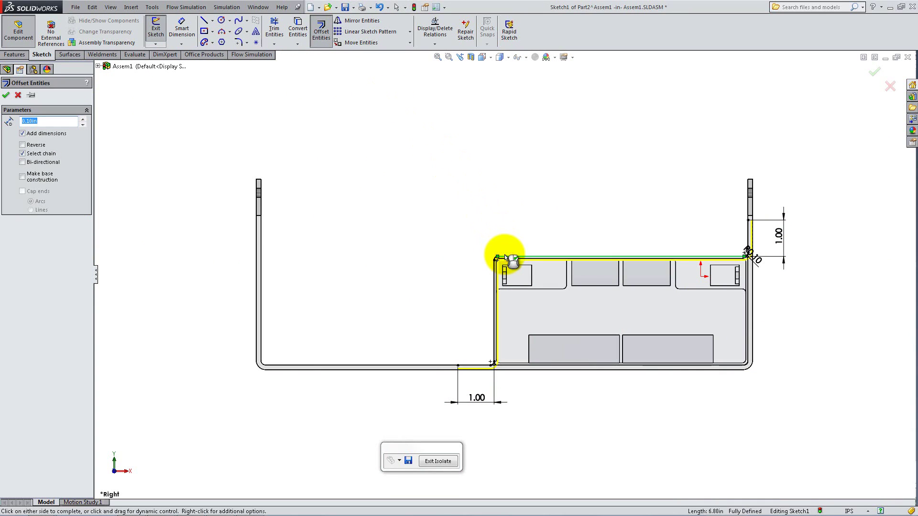
pyautogui.click(23, 144)
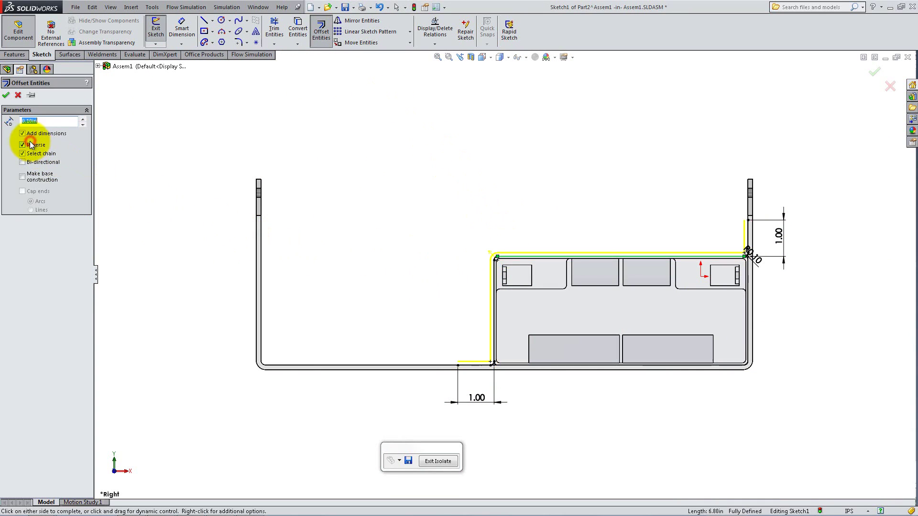
pyautogui.click(6, 94)
# Step: Check the short 0.10 closing lines at the bottom and top-right ends of the offset profile
pyautogui.click(204, 20)
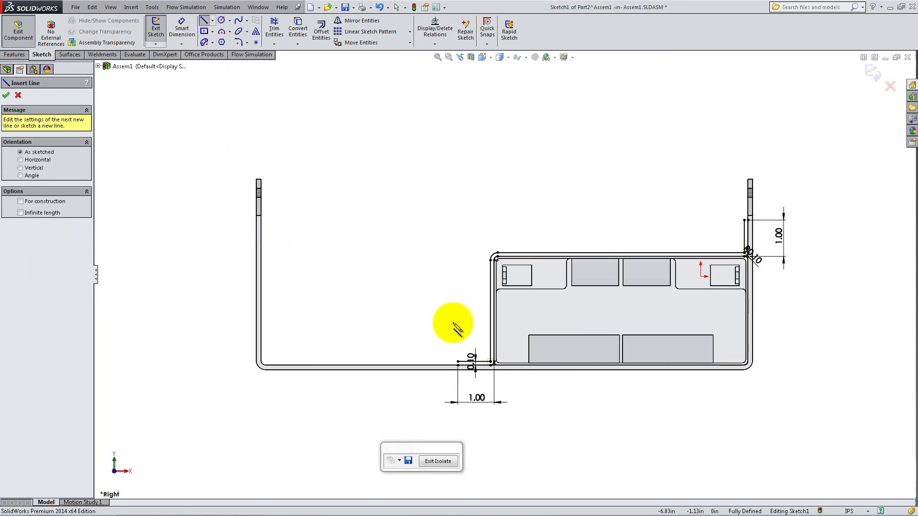
pyautogui.click(458, 364)
pyautogui.click(748, 220)
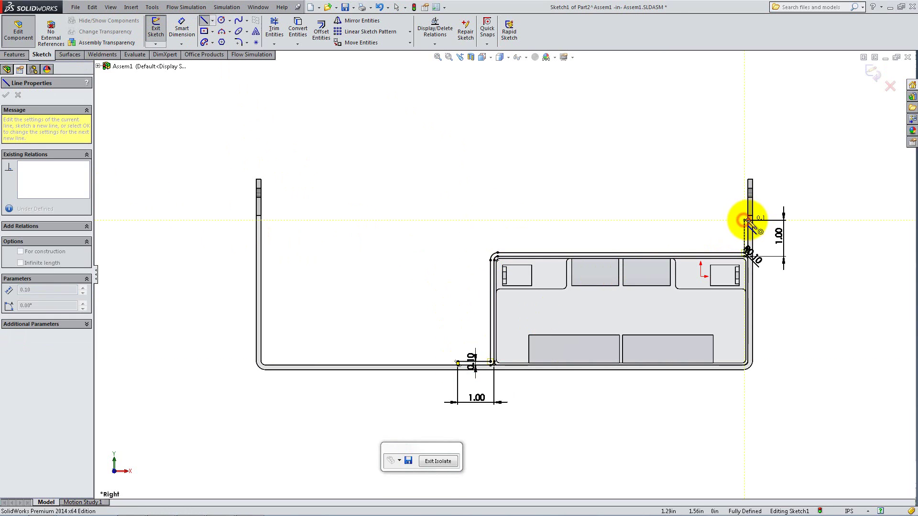
pyautogui.click(5, 95)
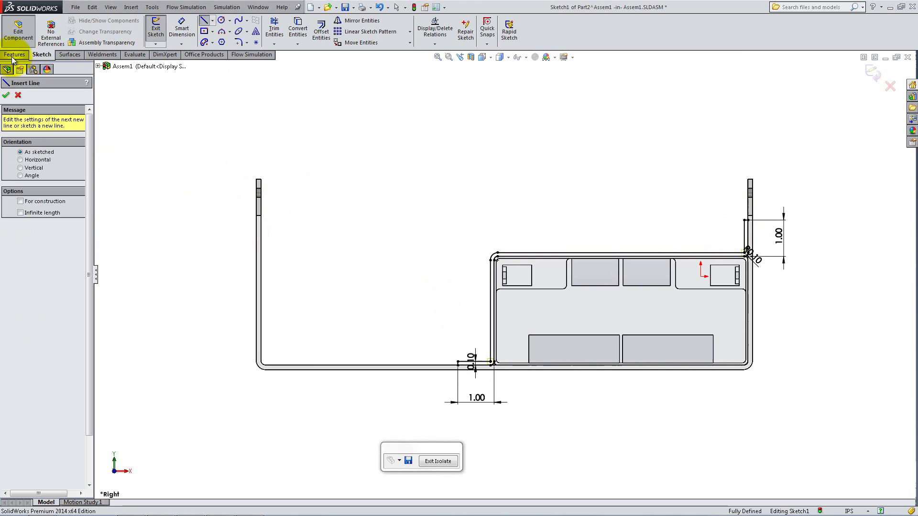
# Step: Boss-extrude the closed mount sketch to a depth of 4.00 in with Reverse Direction
pyautogui.click(14, 54)
pyautogui.click(159, 29)
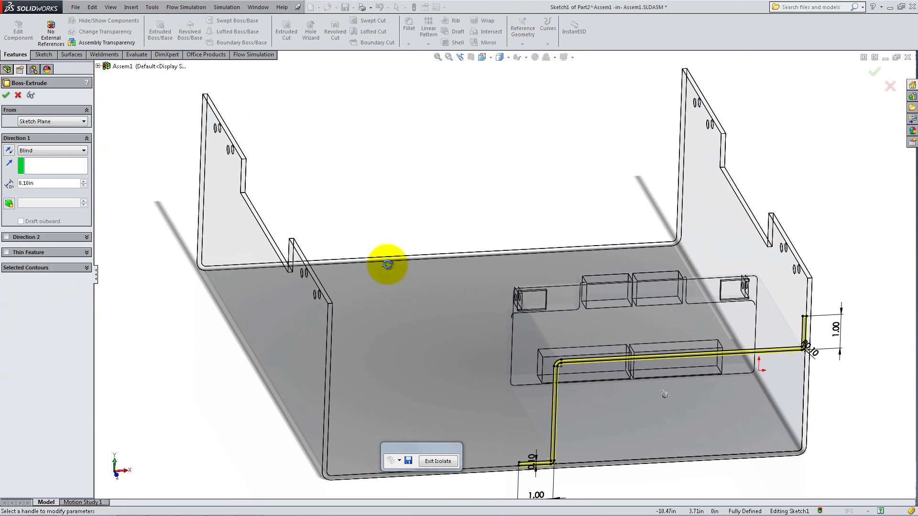
pyautogui.doubleClick(48, 183)
pyautogui.write('4')
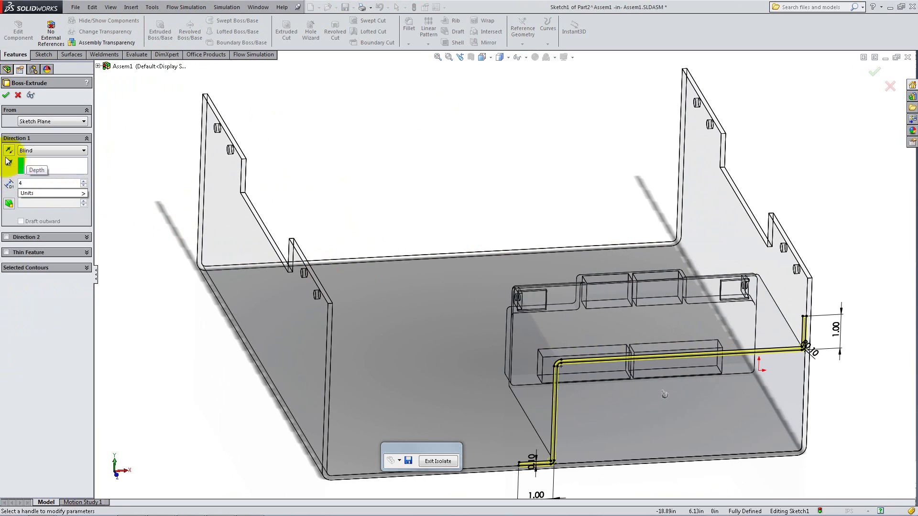
pyautogui.click(8, 150)
pyautogui.click(9, 151)
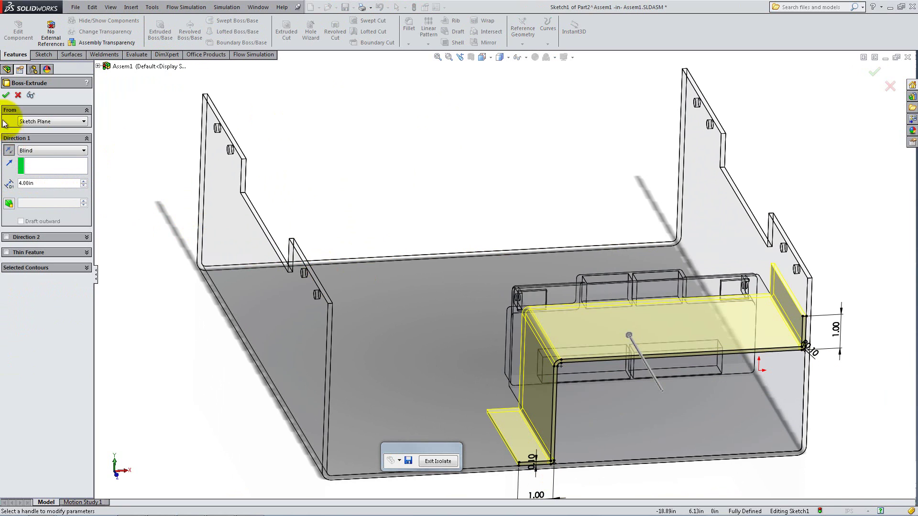
pyautogui.click(6, 96)
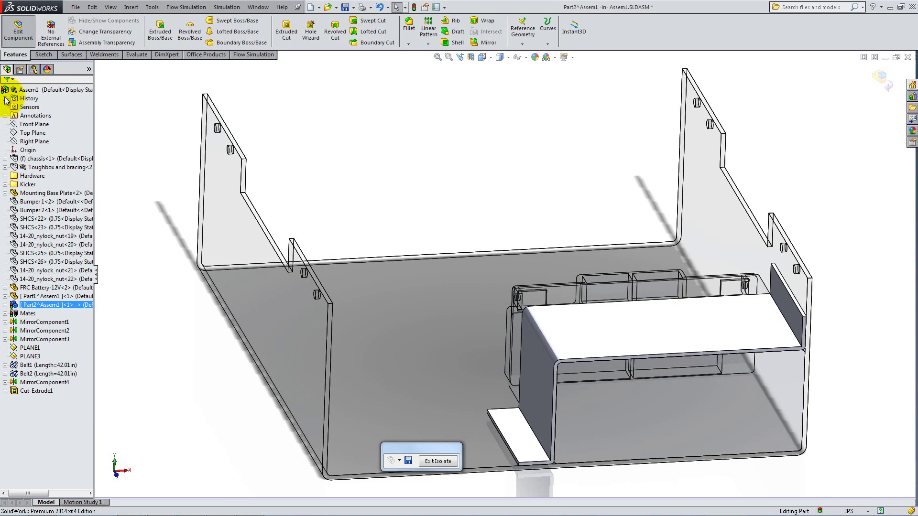
# Step: Exit Edit Component, exit isolate to show all robot parts, and zoom to fit
pyautogui.click(17, 39)
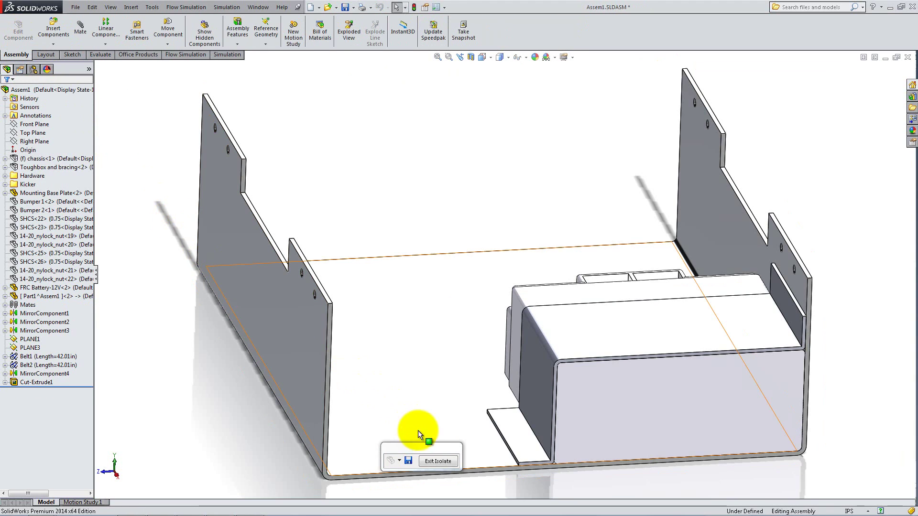
pyautogui.click(433, 460)
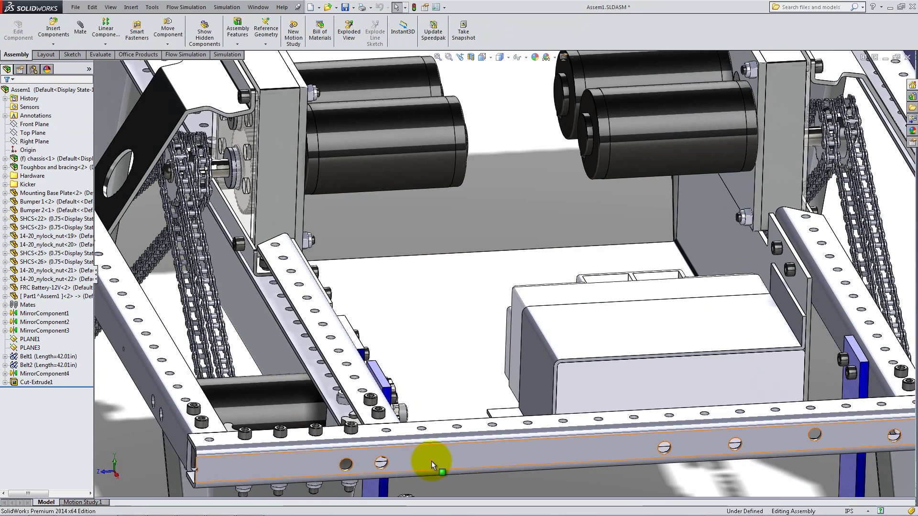
pyautogui.press('f')
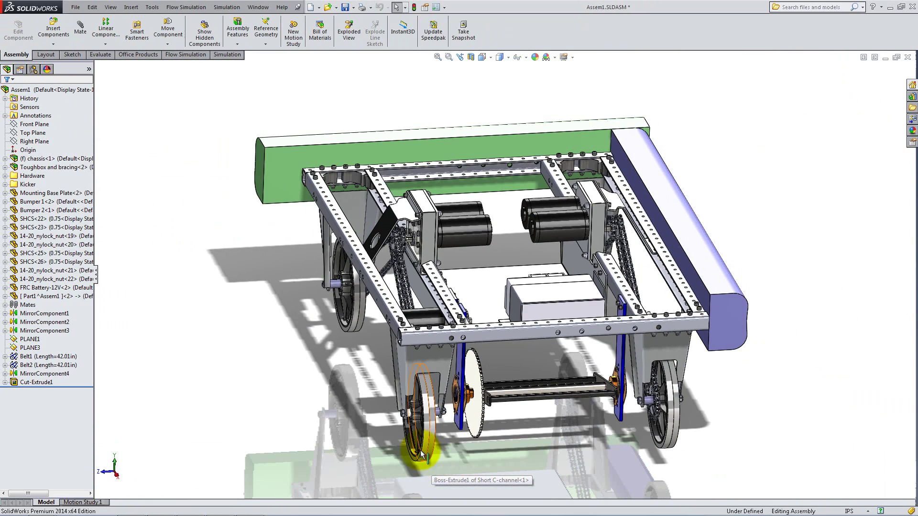
# Step: Mirror Bumper 1 across the chassis Right Plane to create the opposite bumper
pyautogui.click(131, 7)
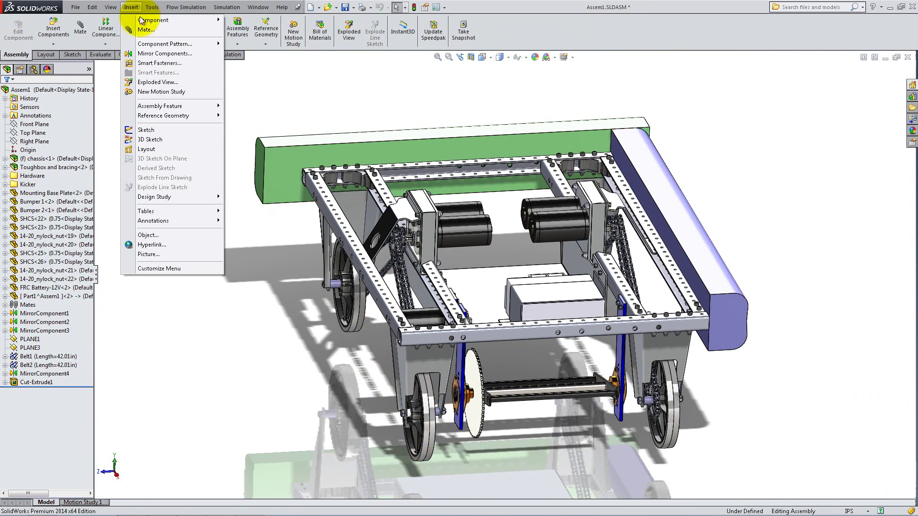
pyautogui.click(144, 54)
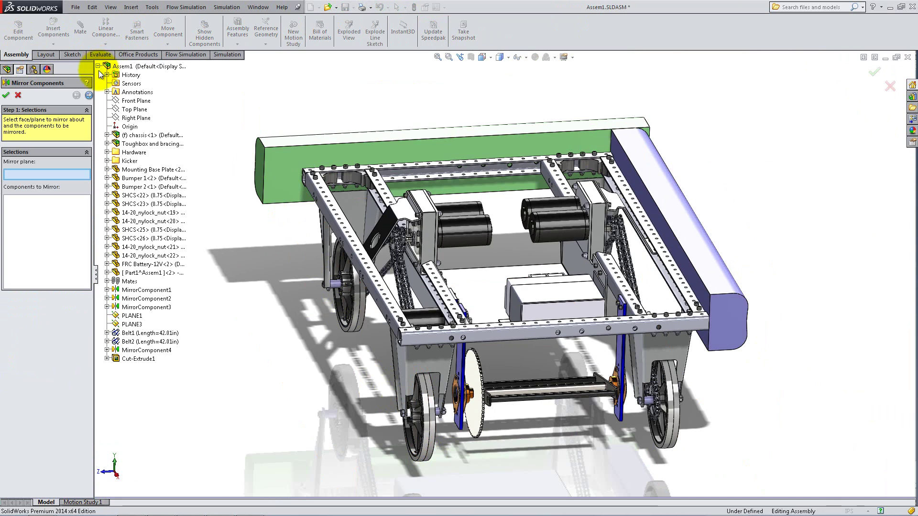
pyautogui.click(107, 135)
pyautogui.click(150, 196)
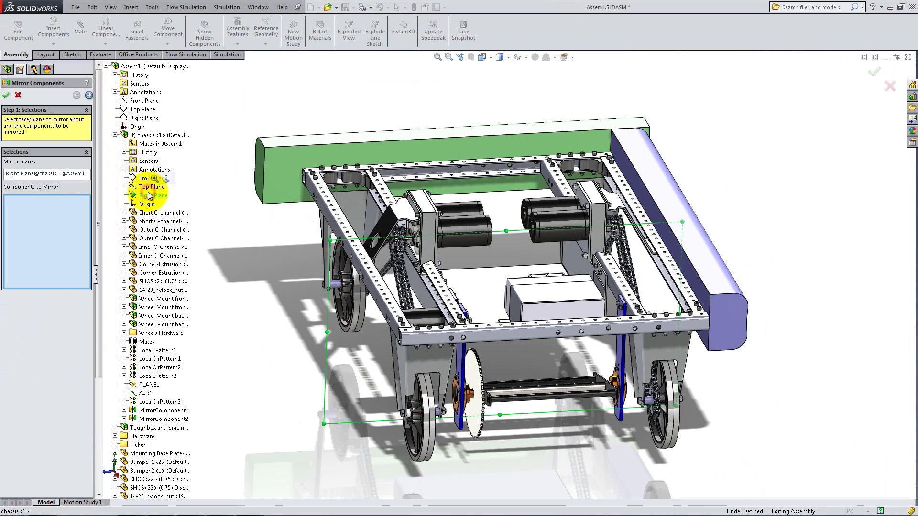
pyautogui.click(282, 173)
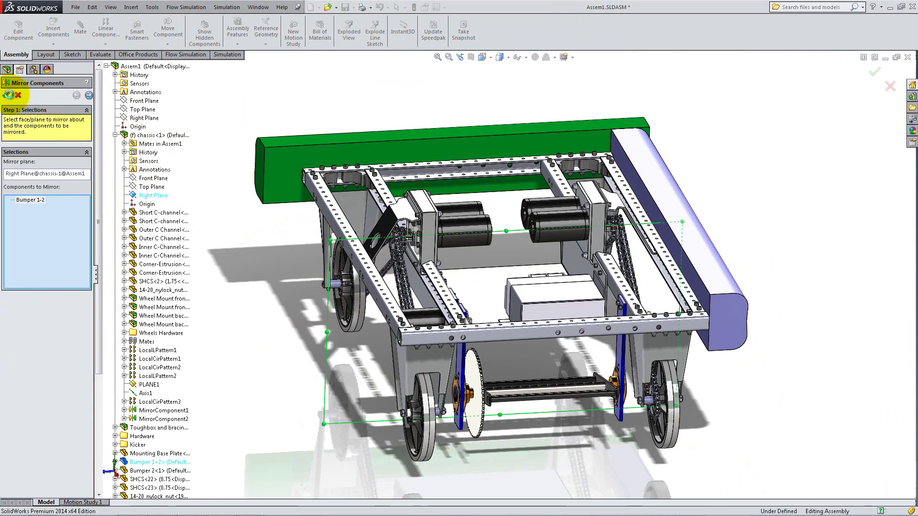
pyautogui.click(8, 94)
# Step: Start a second Mirror Components using PLANE1, replacing the selection with the right-side bumper
pyautogui.click(124, 7)
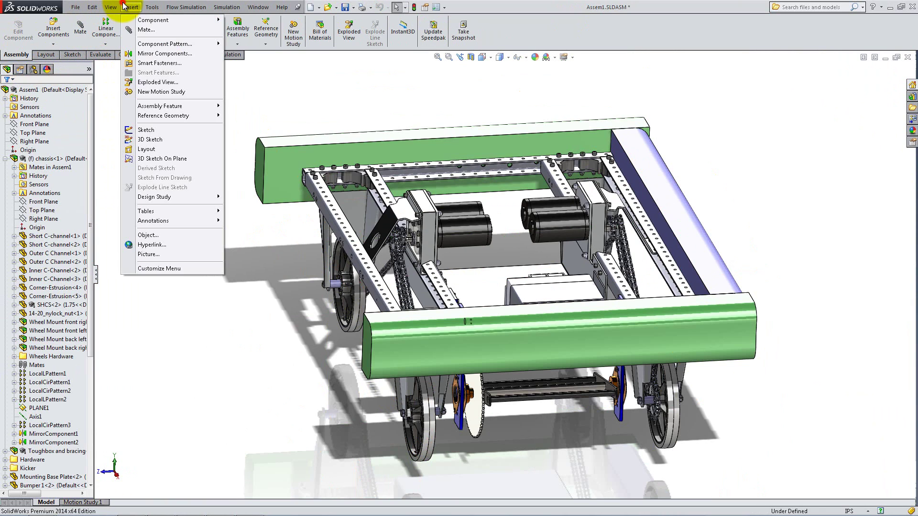
pyautogui.click(143, 53)
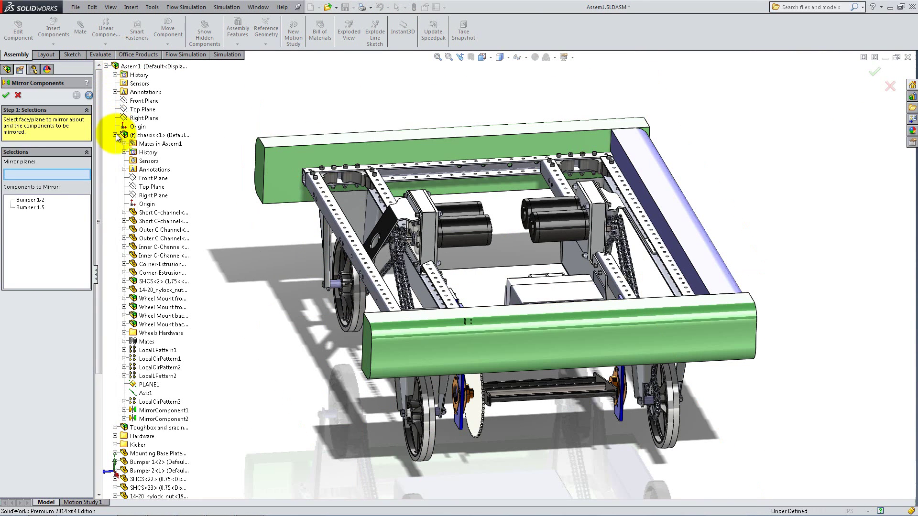
pyautogui.click(146, 384)
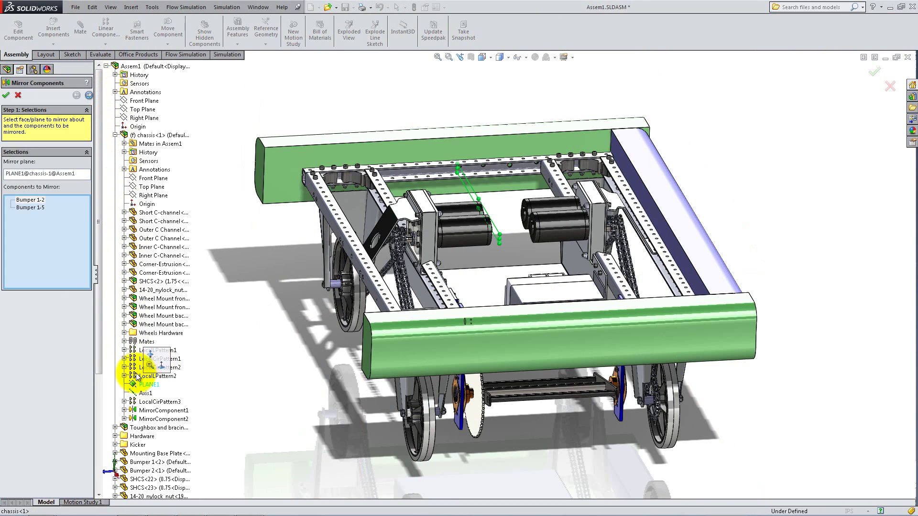
pyautogui.rightClick(45, 207)
pyautogui.click(61, 225)
pyautogui.click(688, 227)
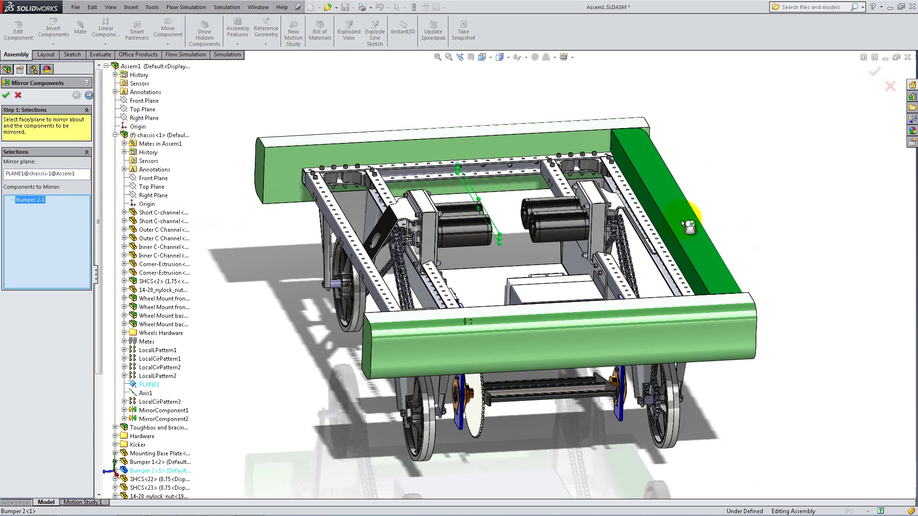
# Step: Confirm the mirrored left-side bumper and switch to the Isometric view orientation
pyautogui.click(6, 95)
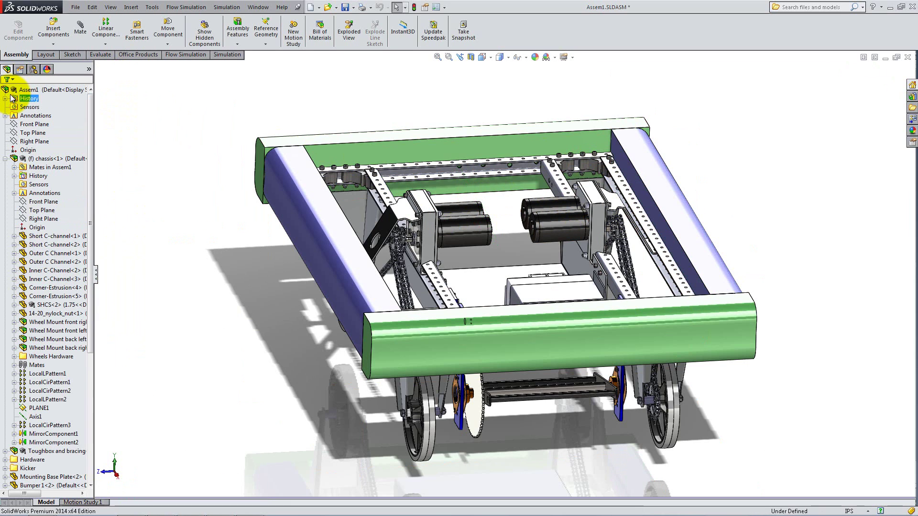
pyautogui.rightClick(14, 89)
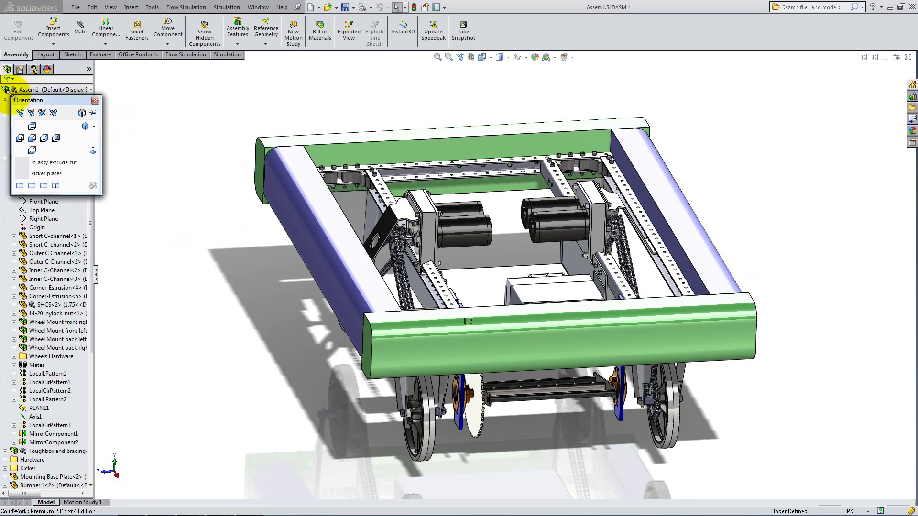
pyautogui.click(83, 127)
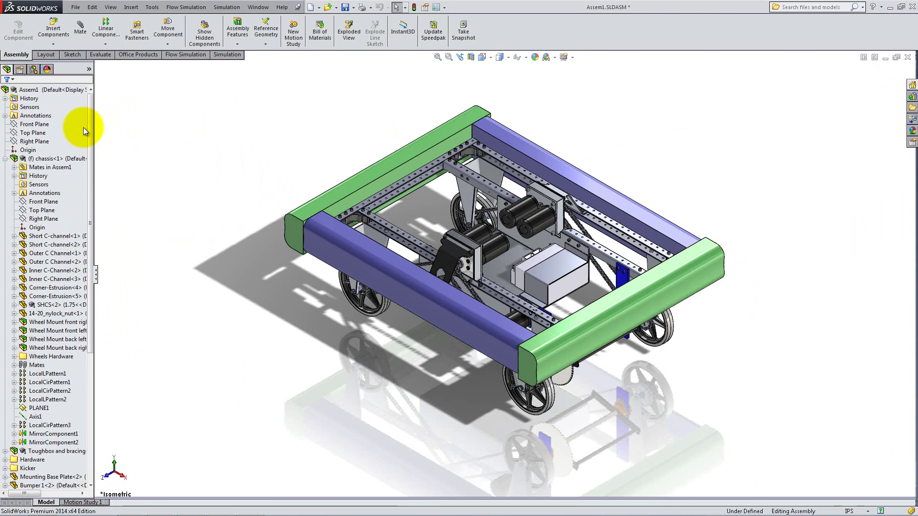